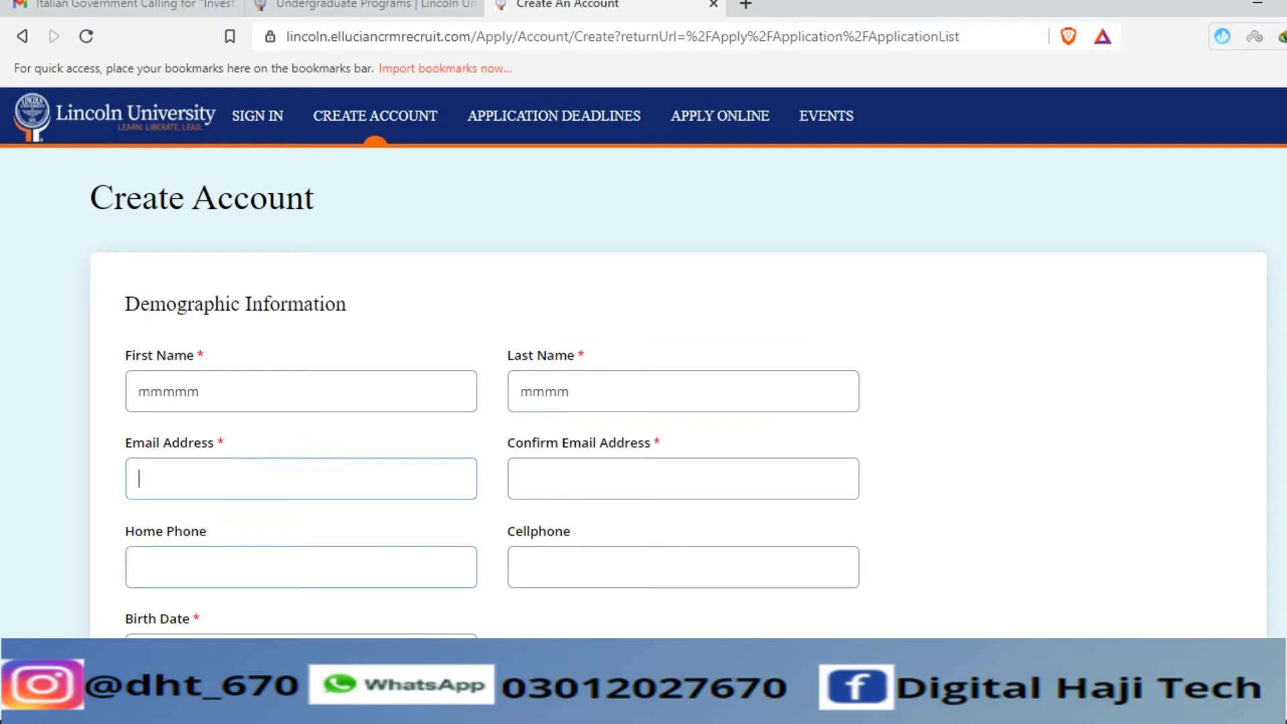
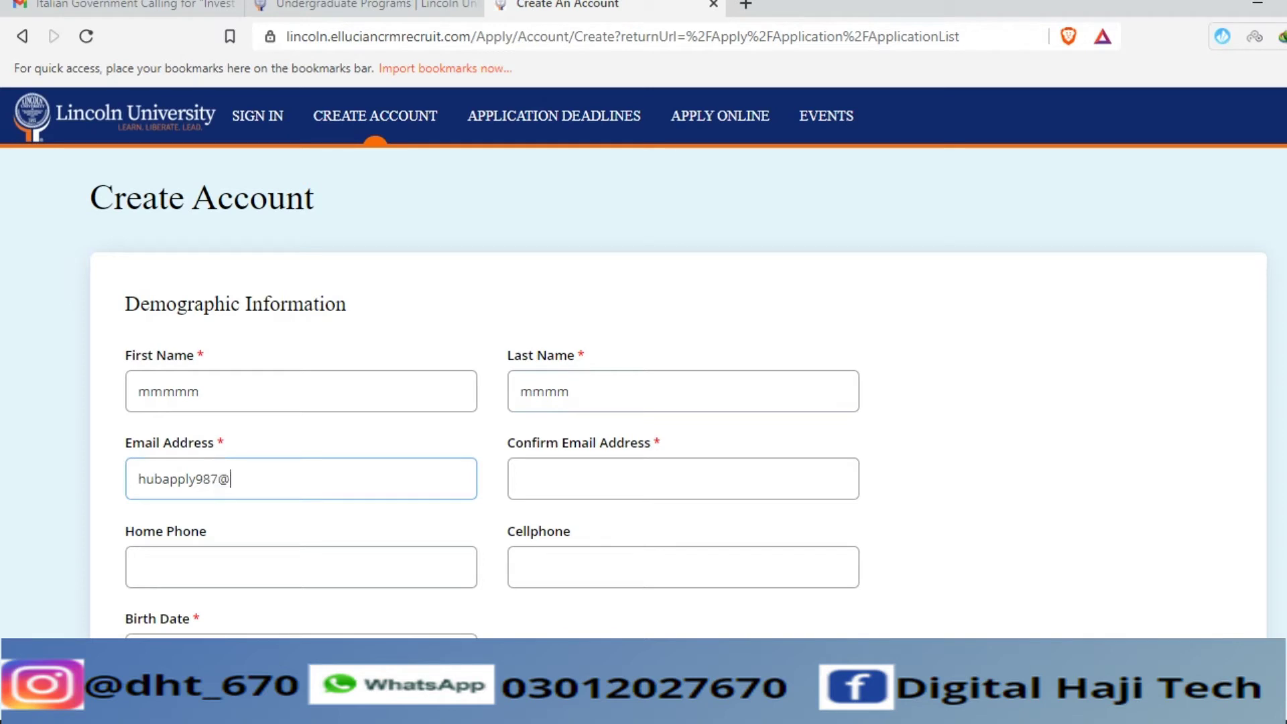
- Enter the applicant's Gmail address in Email Address, fixing the typos at its end
{"action": "left_click", "coordinate": [600, 477]}
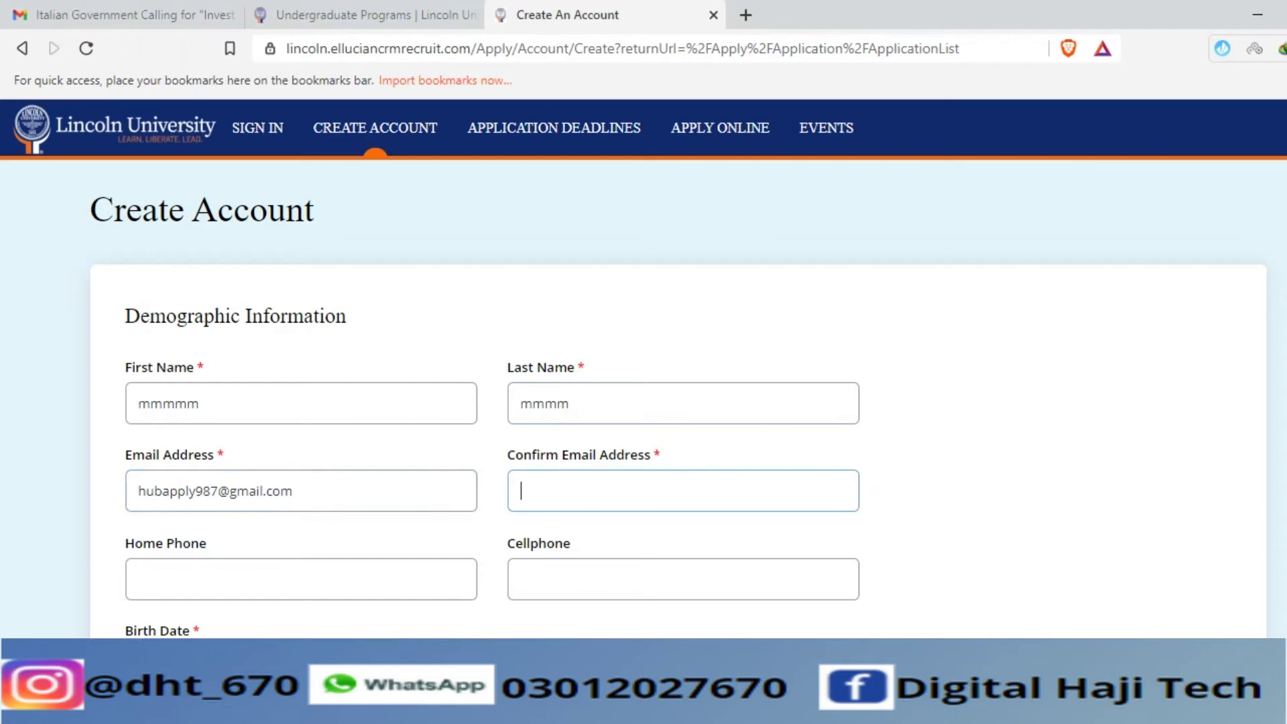
- Check the signed-in Google accounts on google.com in a new tab, then return to the form
{"action": "left_click", "coordinate": [745, 3]}
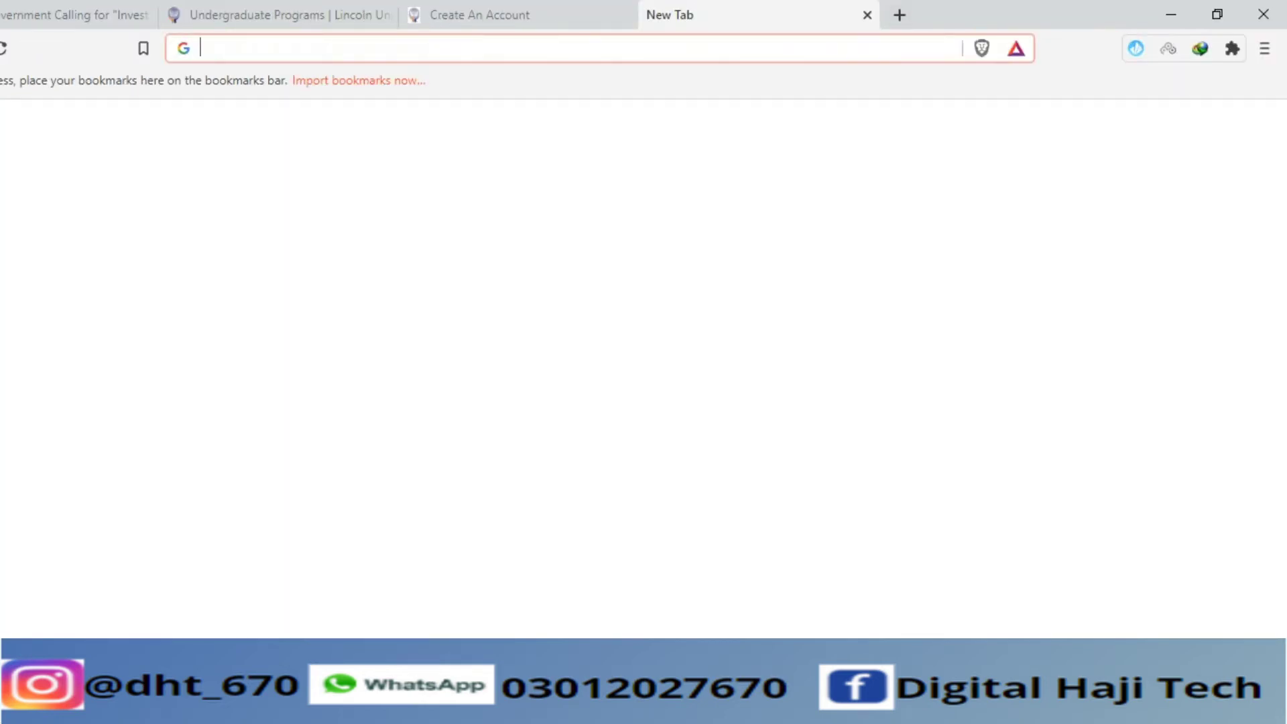
{"action": "type", "text": "google.com"}
{"action": "key", "text": "Return"}
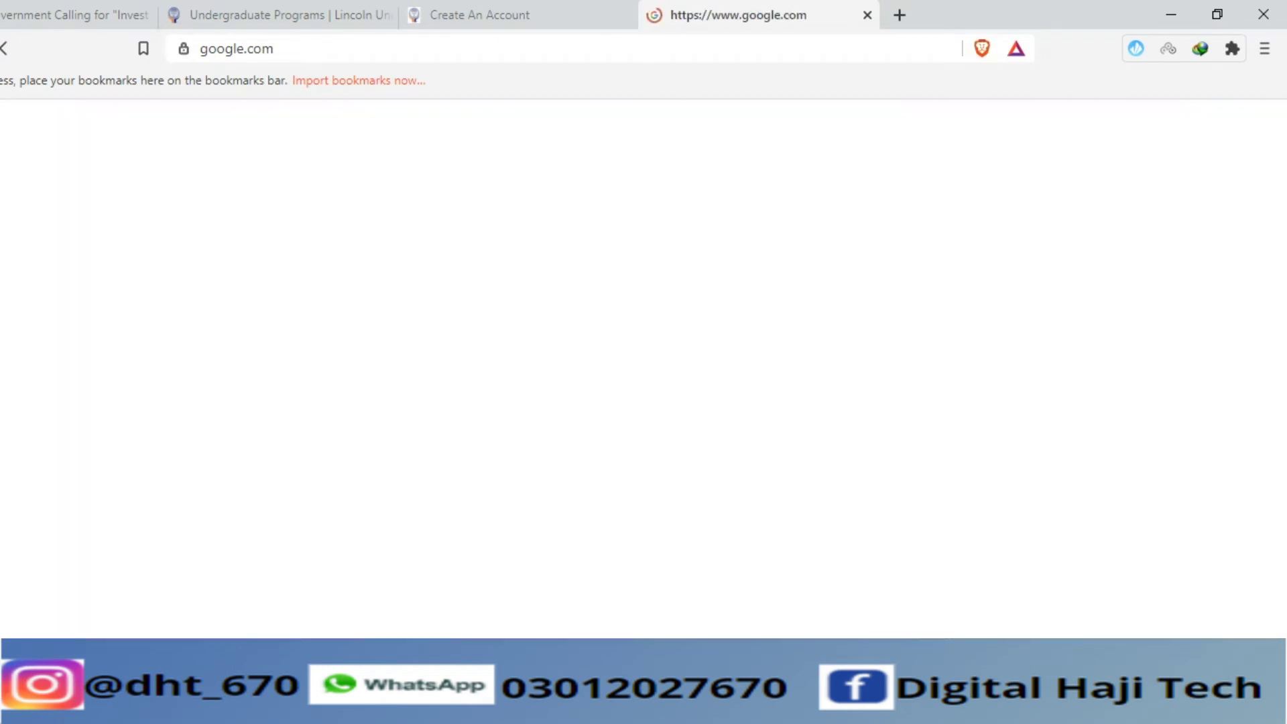
{"action": "left_click", "coordinate": [1252, 129]}
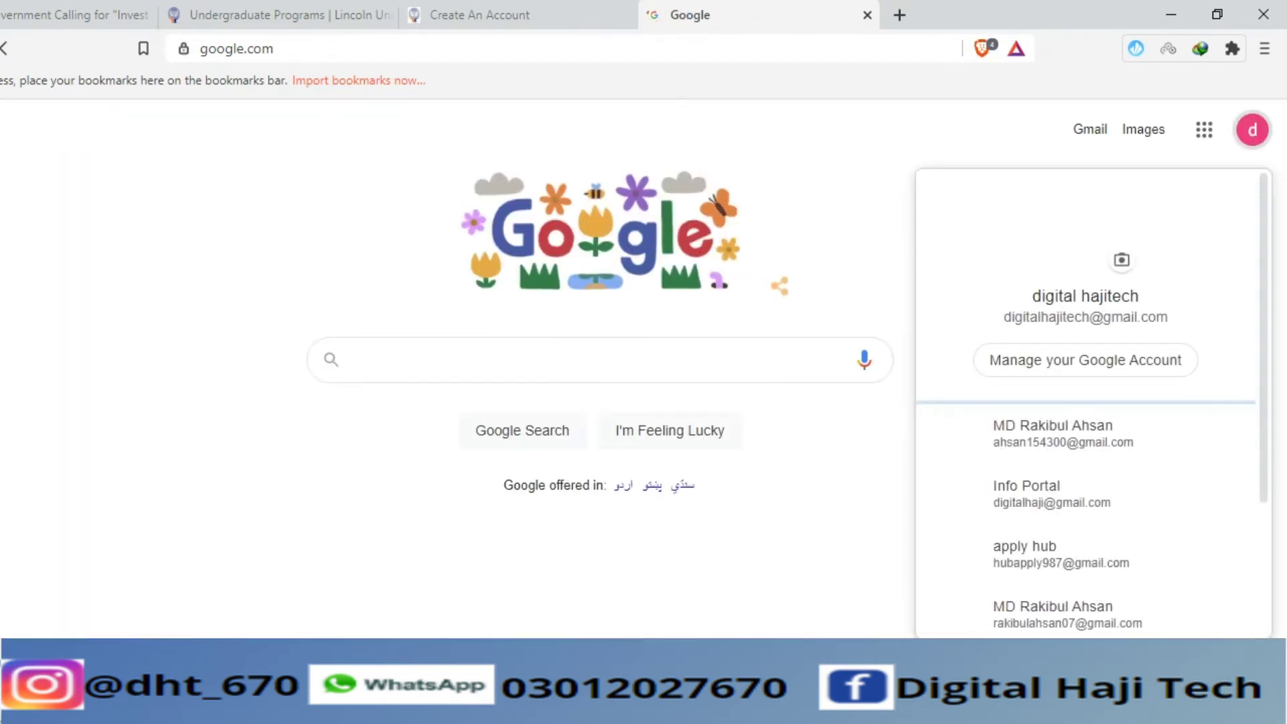
{"action": "scroll", "coordinate": [1086, 500], "scroll_direction": "down", "scroll_amount": 1}
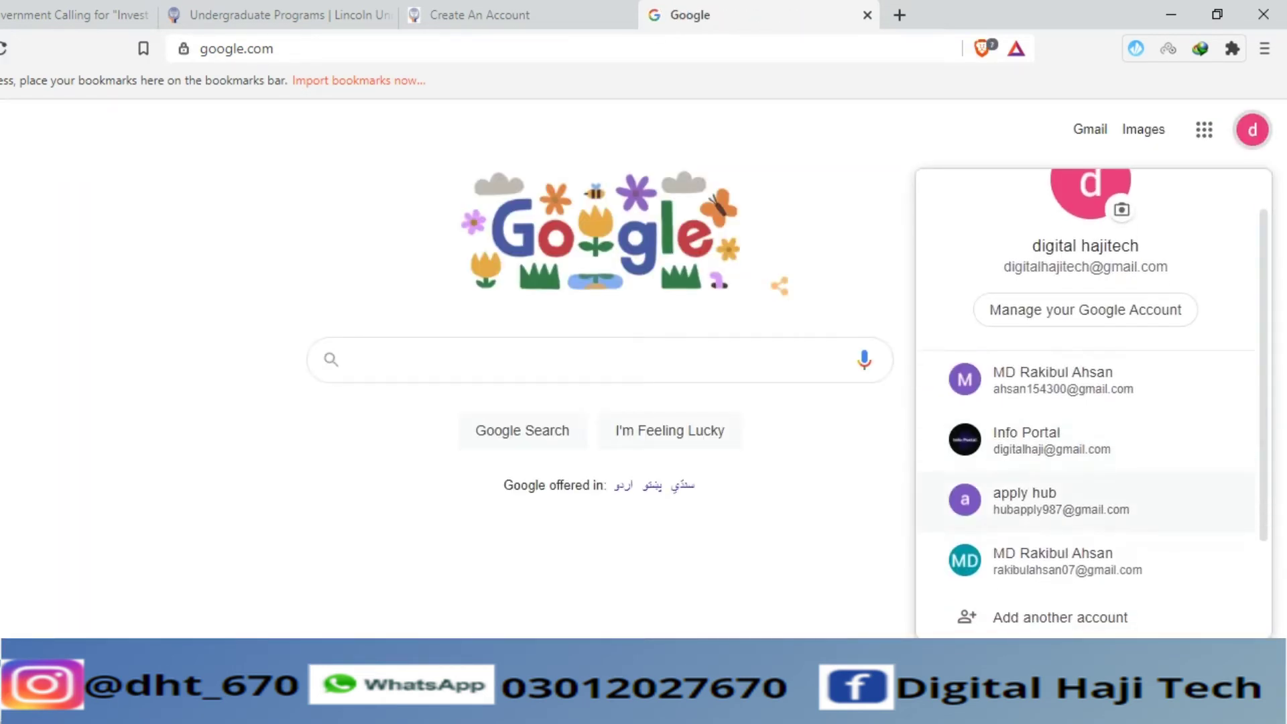
{"action": "left_click", "coordinate": [480, 15]}
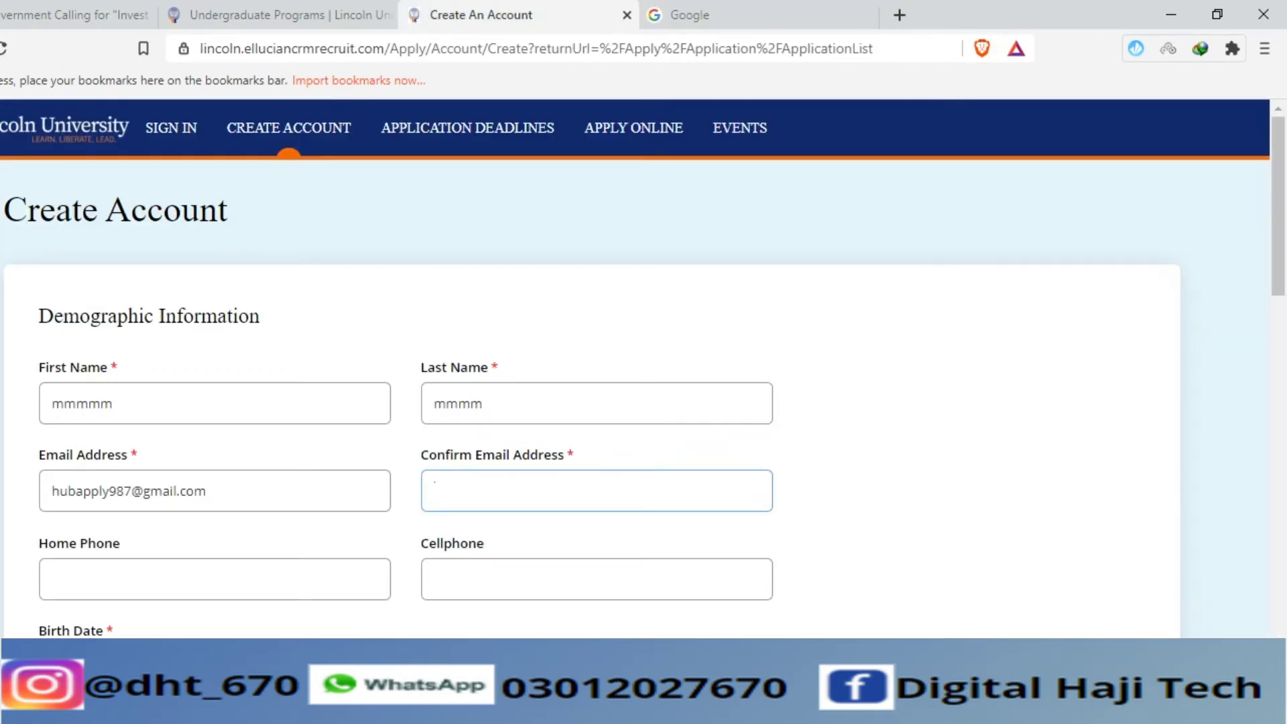
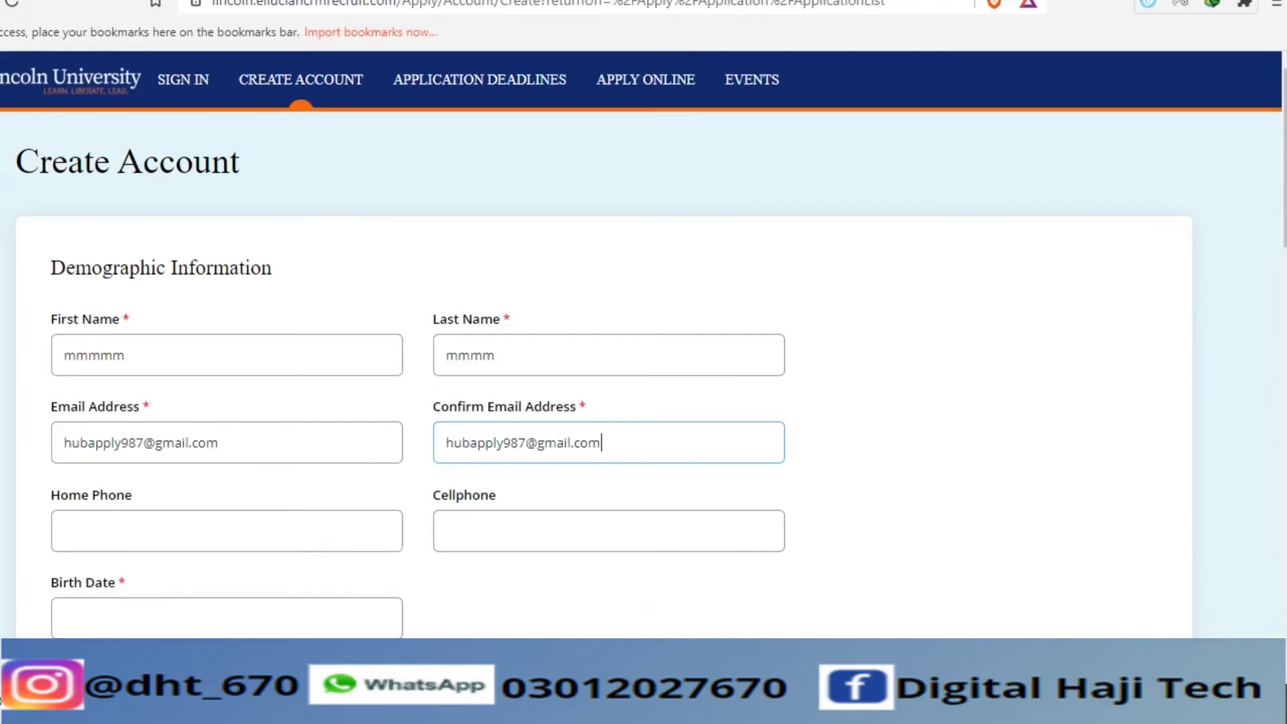
- Confirm the e-mail address and use the applicant's phone number for both Home Phone and Cellphone
{"action": "left_click", "coordinate": [134, 579]}
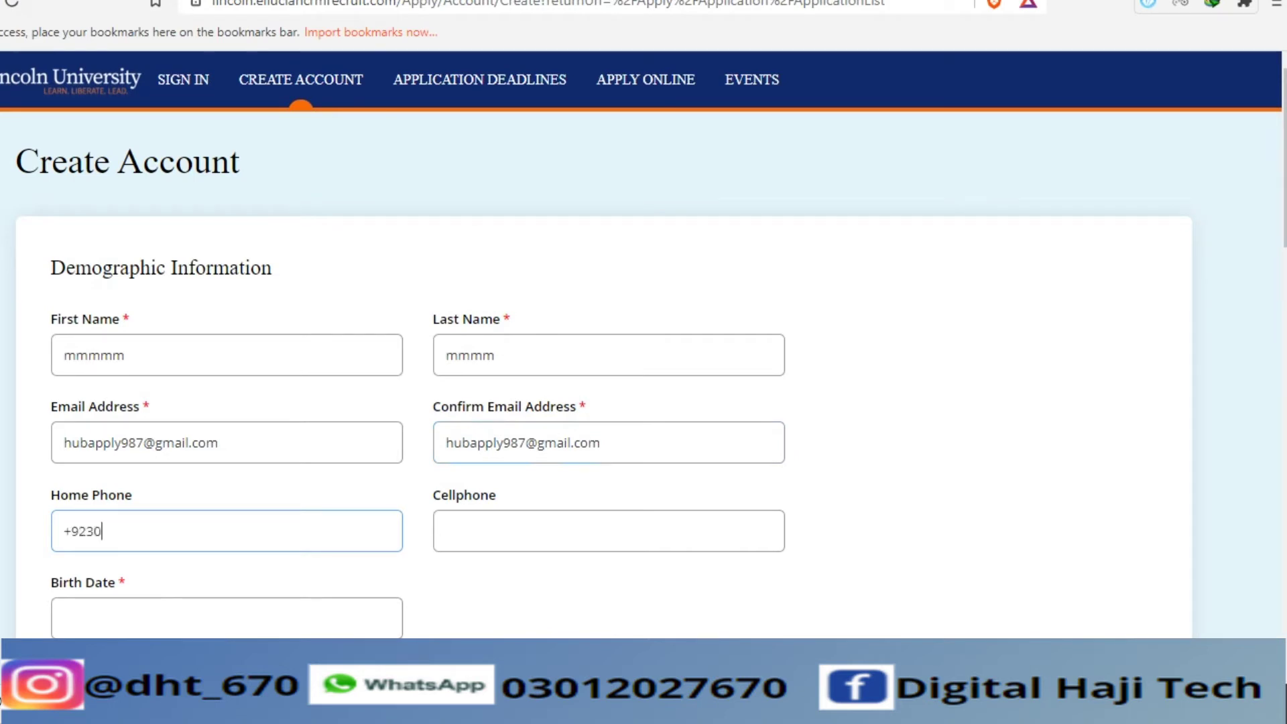
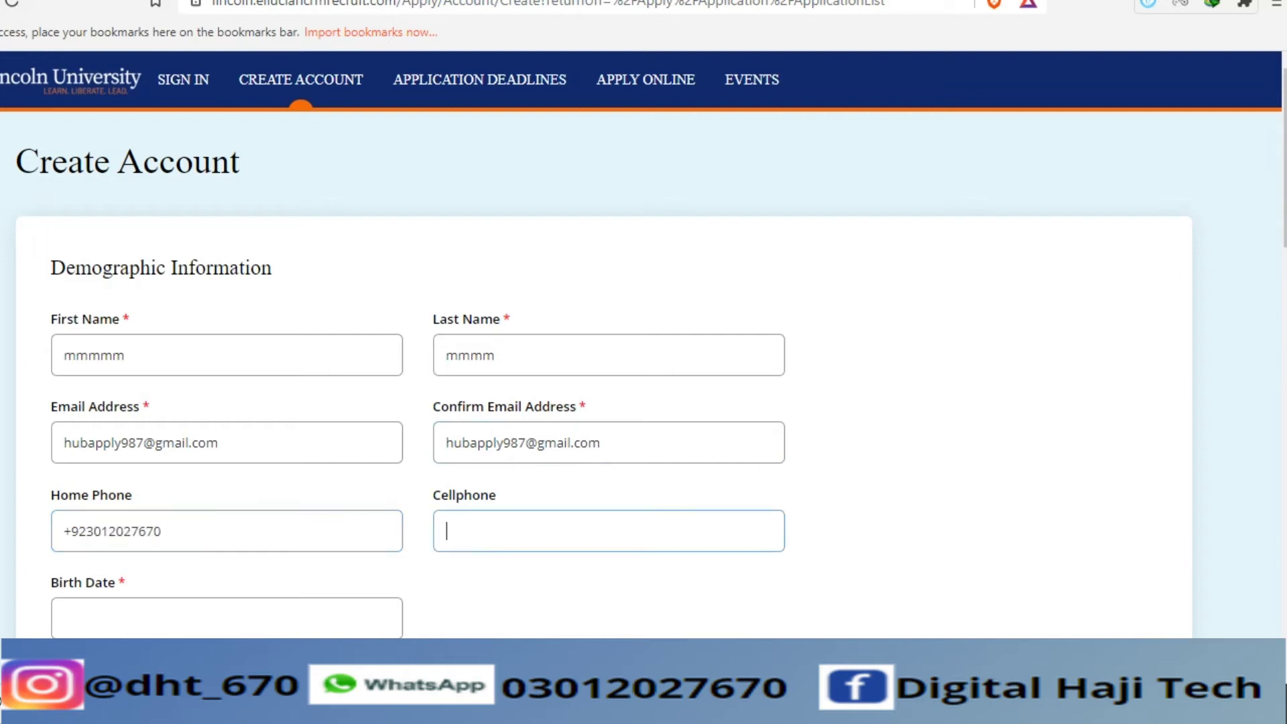
{"action": "key", "text": "ctrl+a"}
{"action": "key", "text": "ctrl+c"}
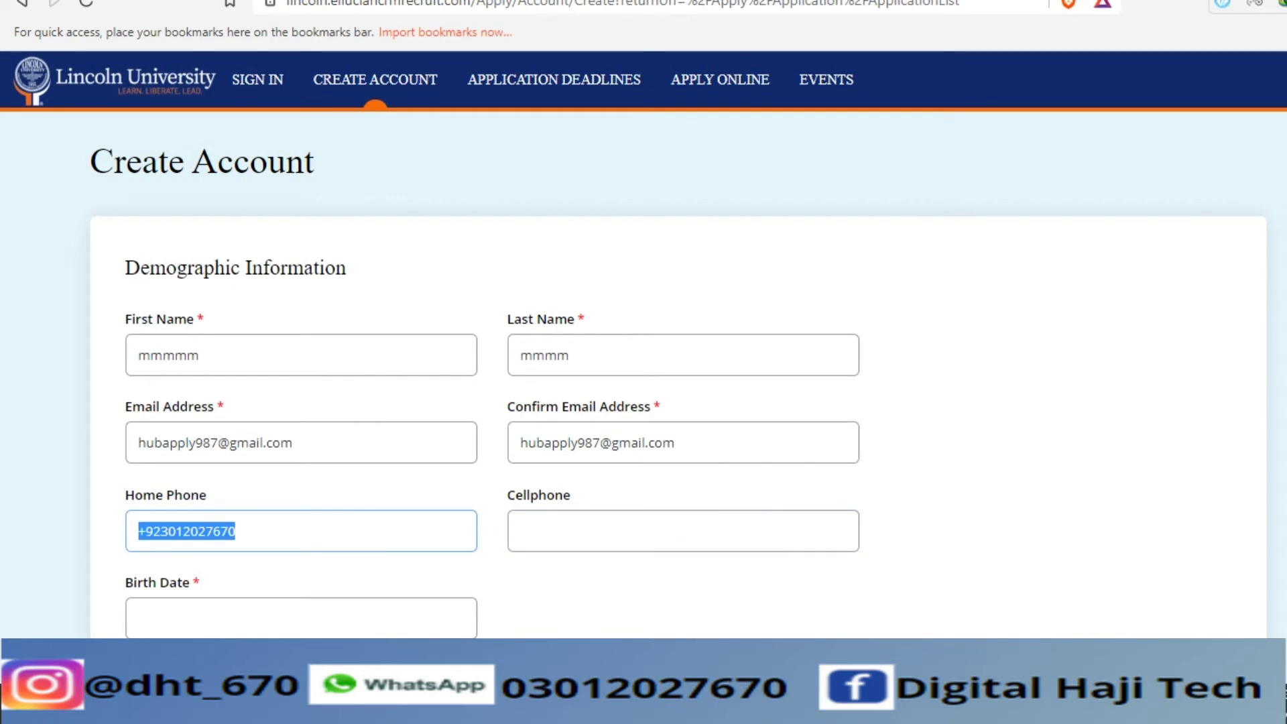
{"action": "left_click", "coordinate": [521, 531]}
{"action": "key", "text": "ctrl+v"}
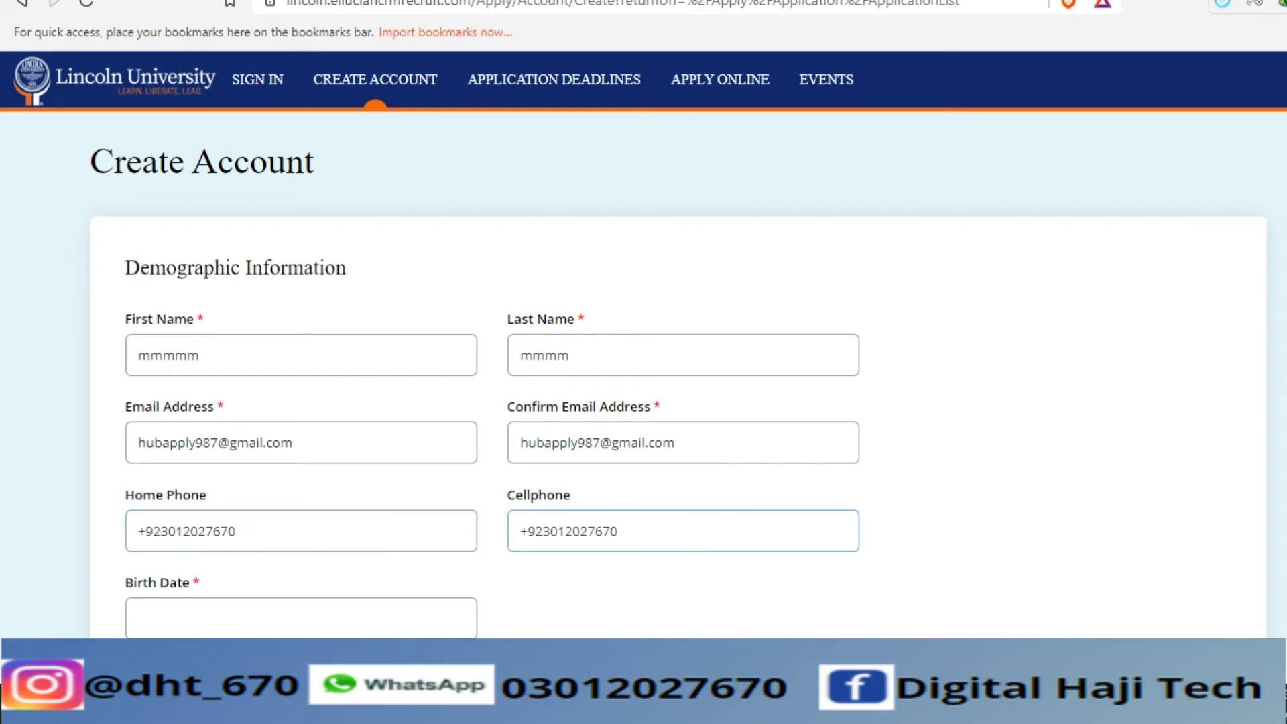
{"action": "scroll", "coordinate": [643, 344], "scroll_direction": "down", "scroll_amount": 2}
{"action": "left_click", "coordinate": [301, 460]}
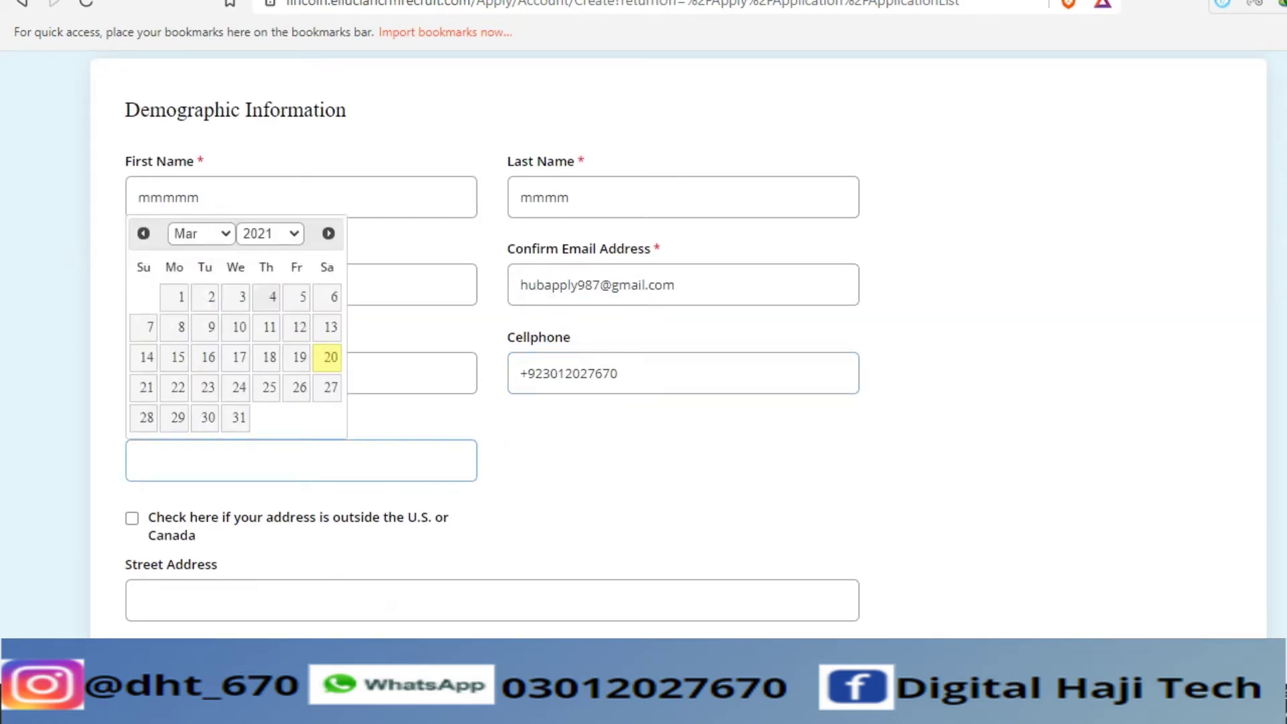
{"action": "left_click", "coordinate": [271, 233]}
{"action": "scroll", "coordinate": [262, 409], "scroll_direction": "up", "scroll_amount": 10}
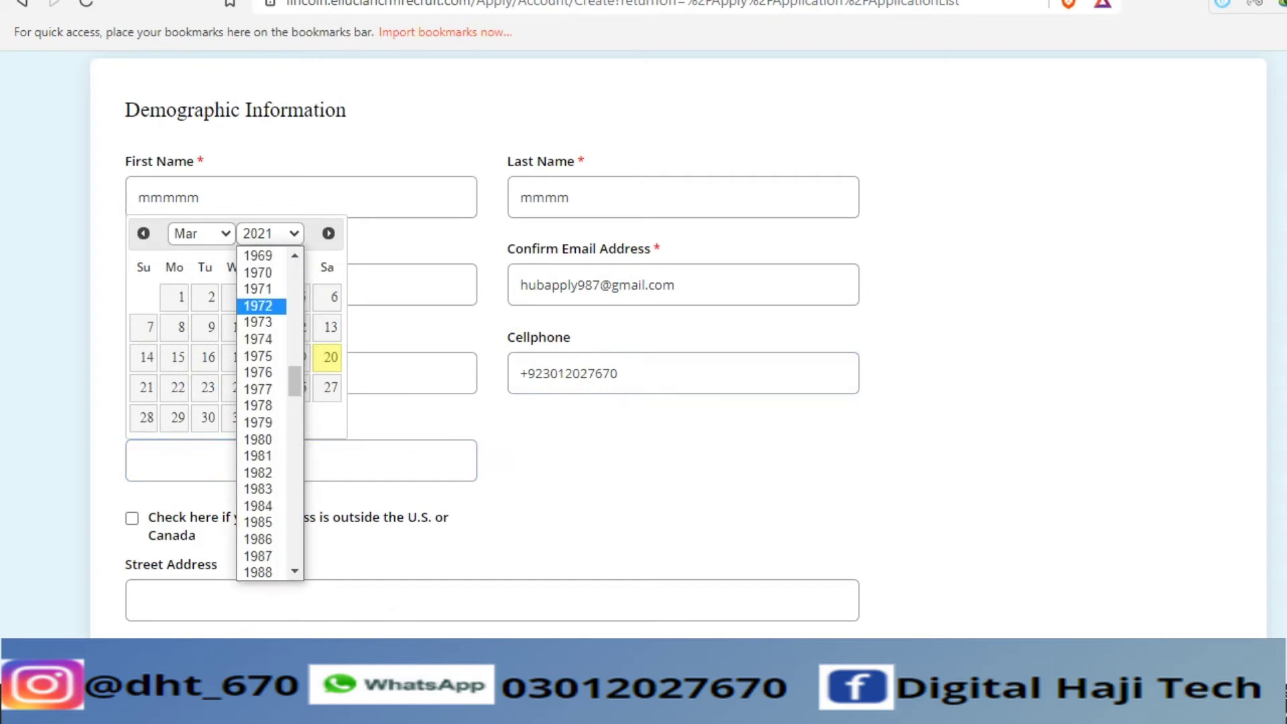
{"action": "key", "text": "Down"}
{"action": "key", "text": "Down"}
{"action": "key", "text": "Down"}
{"action": "key", "text": "Down"}
{"action": "key", "text": "Down"}
{"action": "key", "text": "Down"}
{"action": "key", "text": "Down"}
{"action": "key", "text": "Down"}
{"action": "key", "text": "Down"}
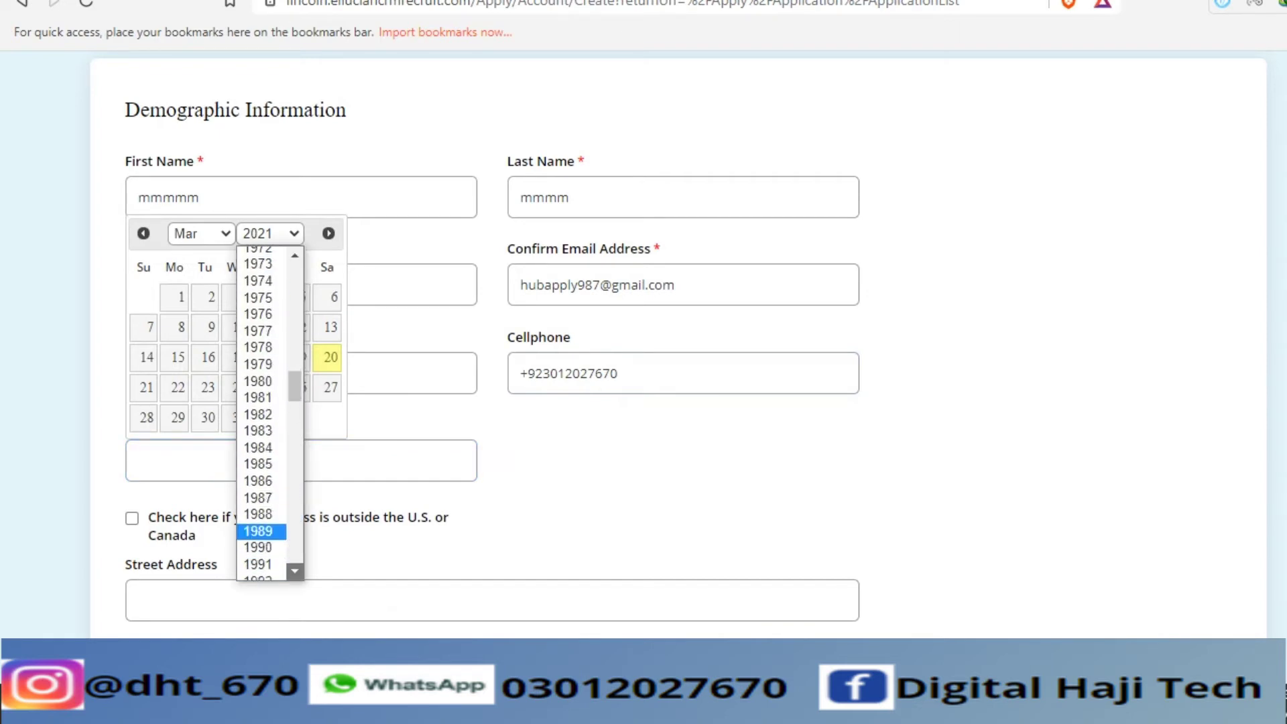
{"action": "key", "text": "Down"}
{"action": "key", "text": "Down"}
{"action": "key", "text": "Down"}
{"action": "key", "text": "Down"}
{"action": "key", "text": "Down"}
{"action": "key", "text": "Down"}
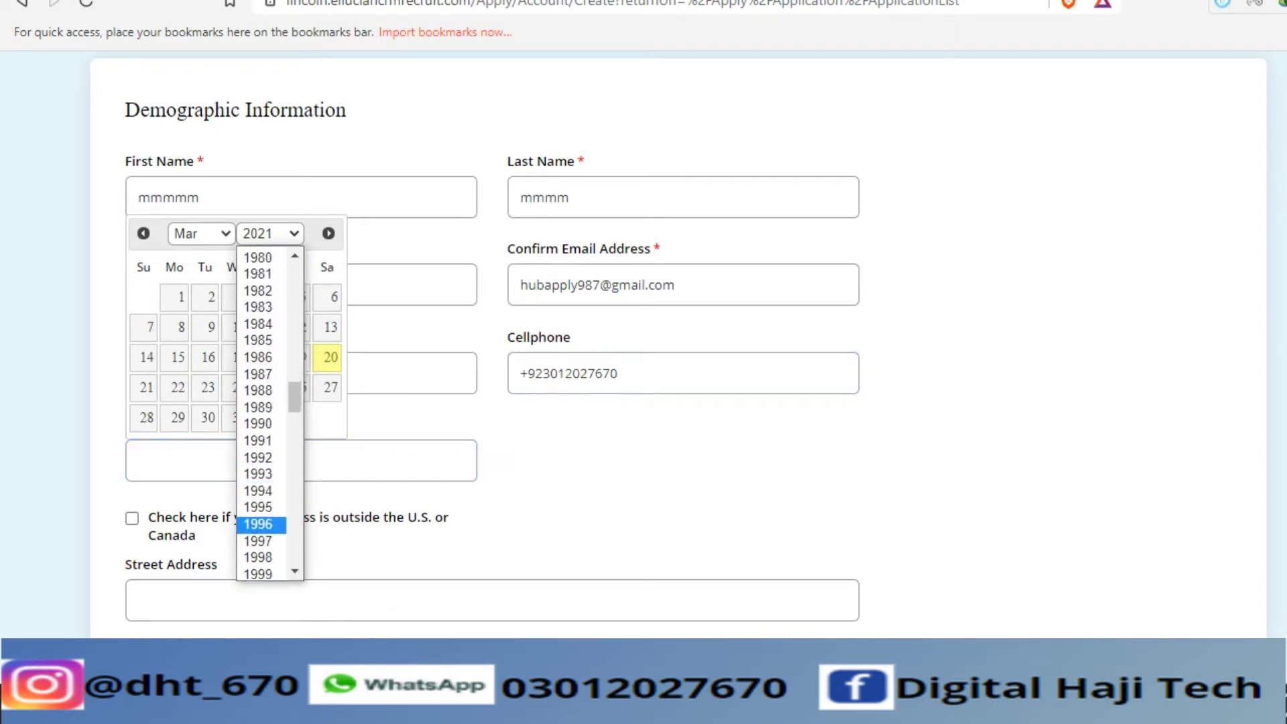
{"action": "key", "text": "Return"}
{"action": "left_click", "coordinate": [299, 388]}
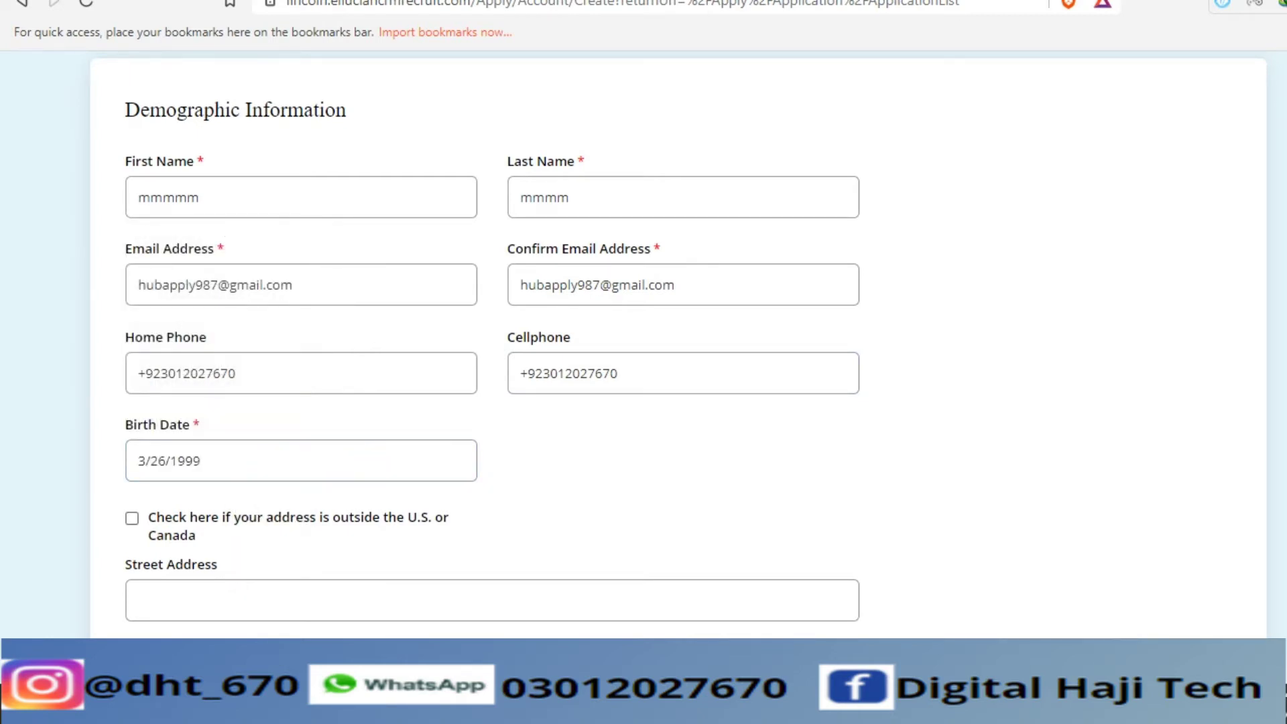
- Mark the address as outside the U.S. or Canada and fill in the street and apartment lines
{"action": "scroll", "coordinate": [644, 342], "scroll_direction": "down", "scroll_amount": 2}
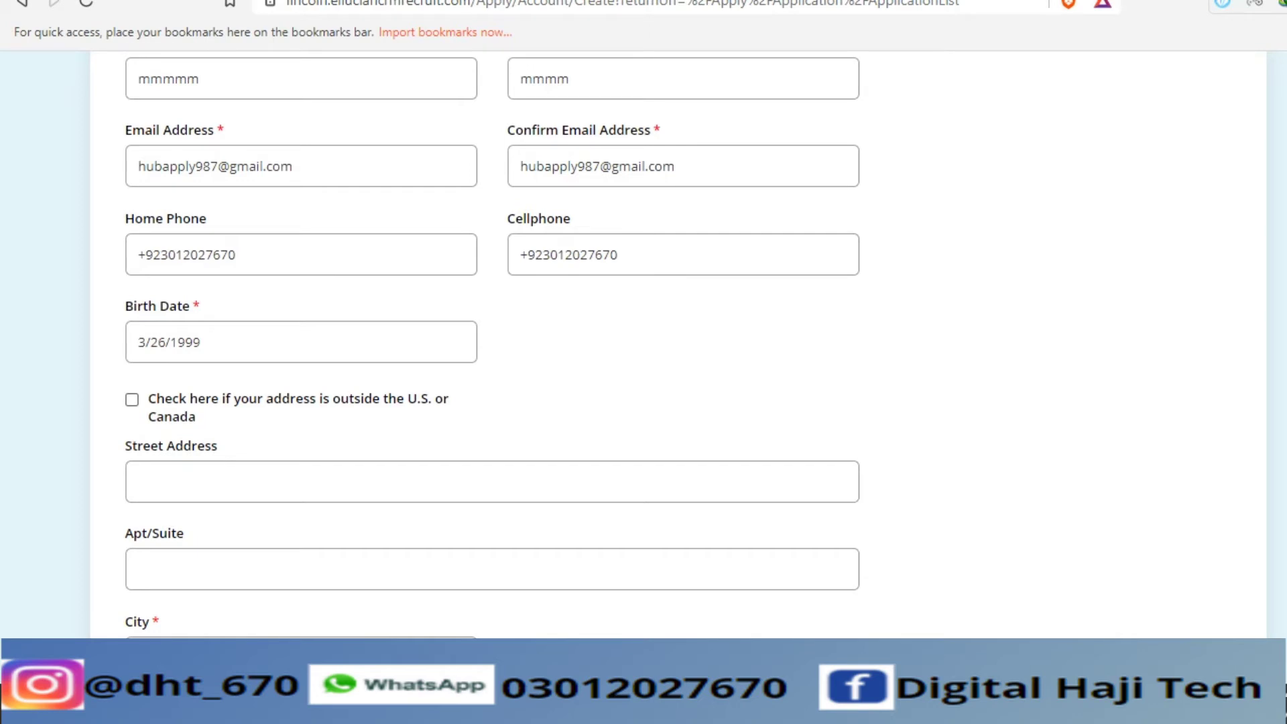
{"action": "left_click", "coordinate": [131, 399]}
{"action": "scroll", "coordinate": [493, 345], "scroll_direction": "down", "scroll_amount": 3}
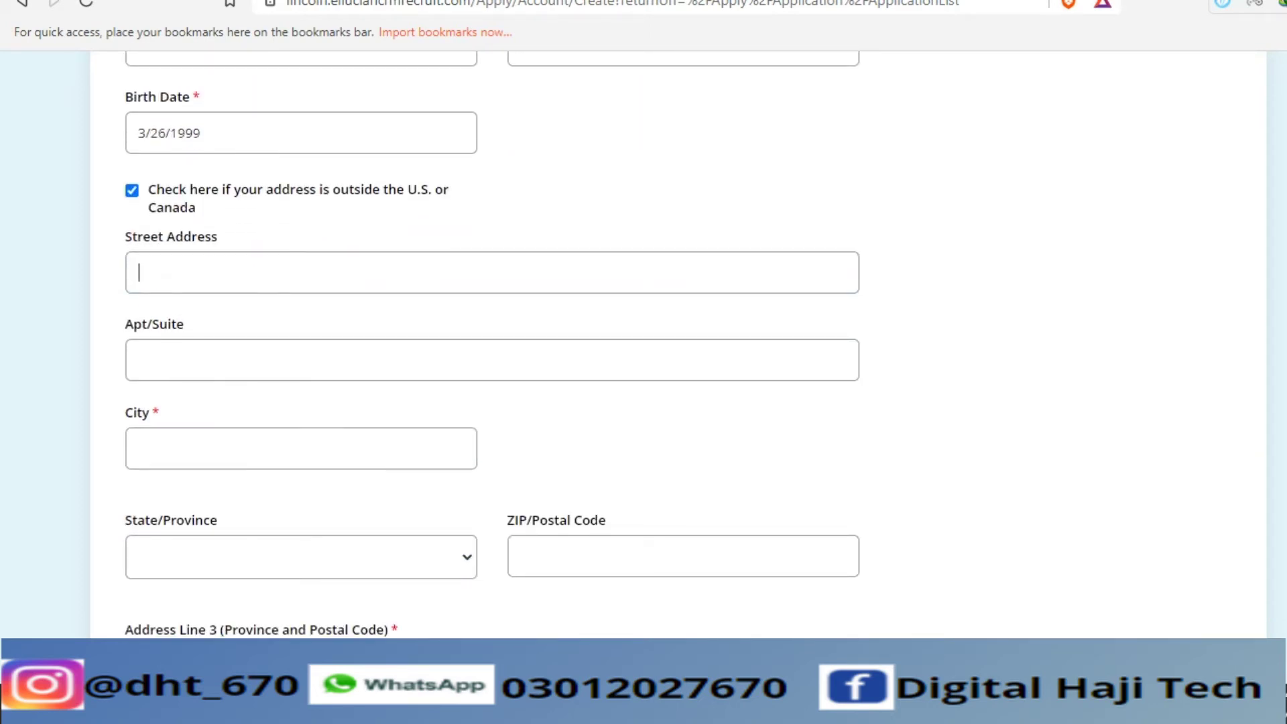
{"action": "type", "text": "hhhhhhhhhhhhhjk"}
{"action": "left_click", "coordinate": [154, 360]}
{"action": "type", "text": "kkkkkkkkkkkkk"}
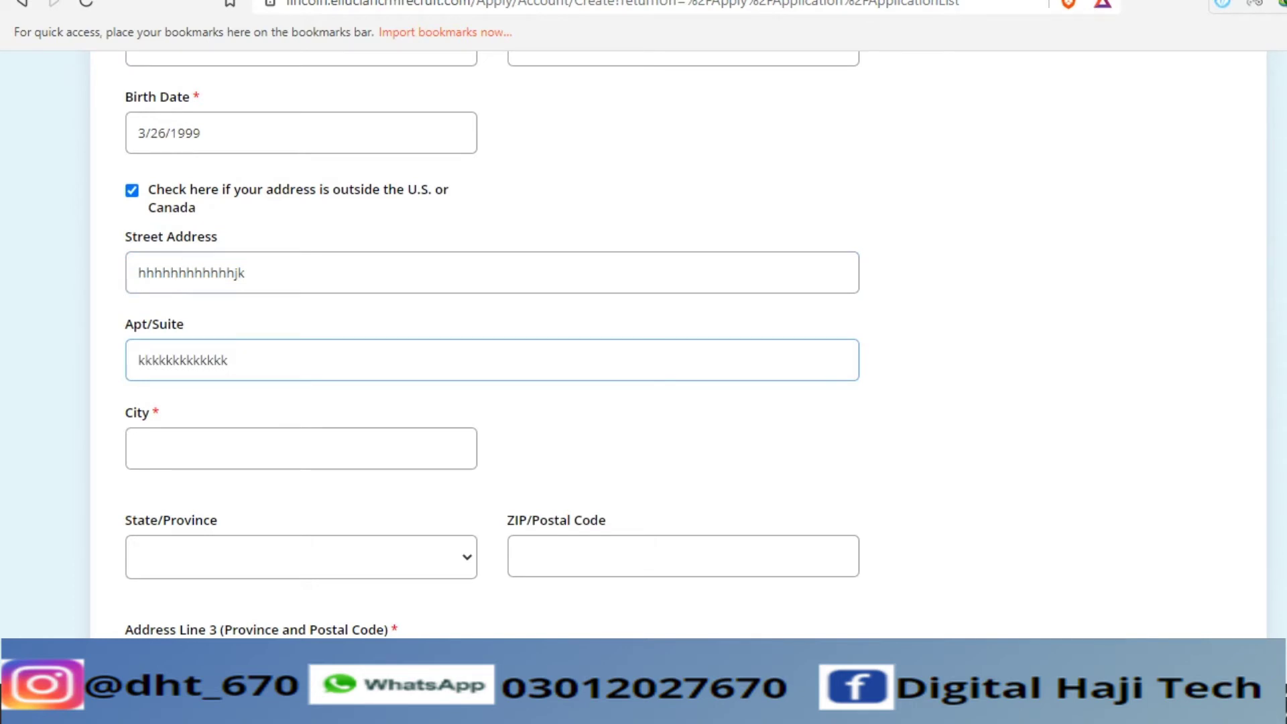
{"action": "type", "text": "check"}
- Choose Georgia as the state and enter the ZIP code
{"action": "key", "text": "Tab"}
{"action": "key", "text": "alt+Down"}
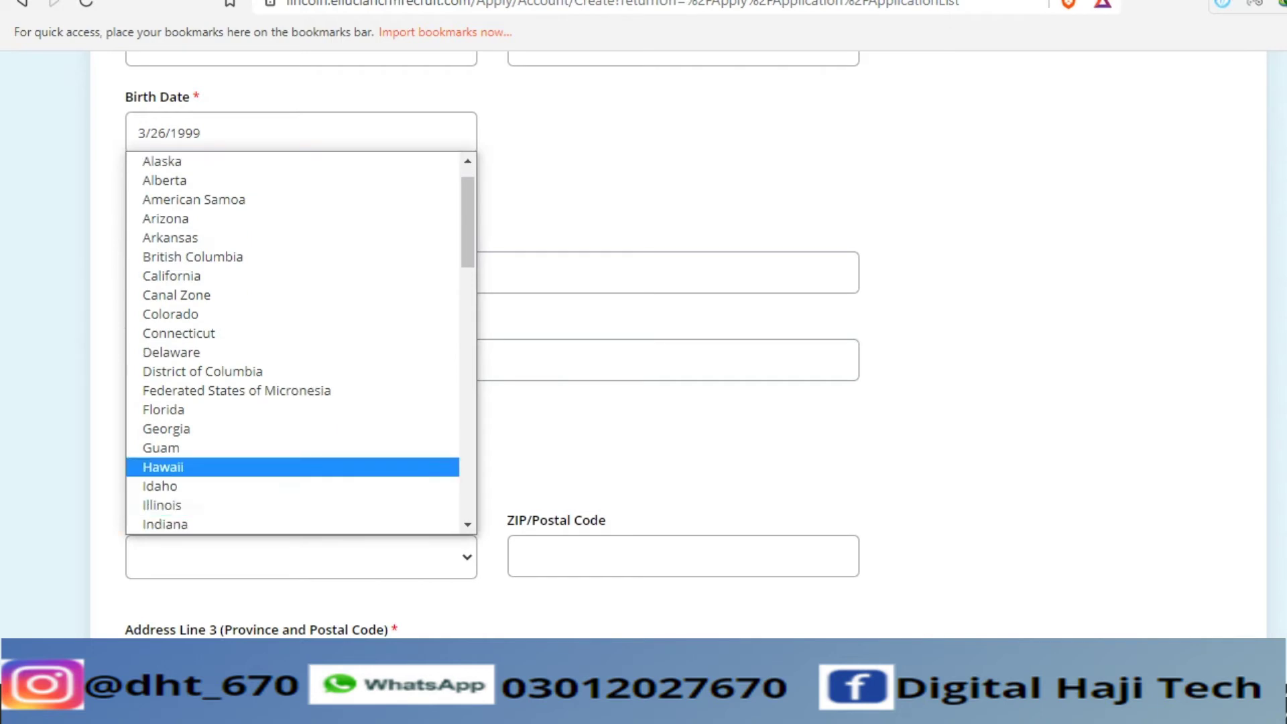
{"action": "key", "text": "p"}
{"action": "key", "text": "p"}
{"action": "key", "text": "p"}
{"action": "key", "text": "p"}
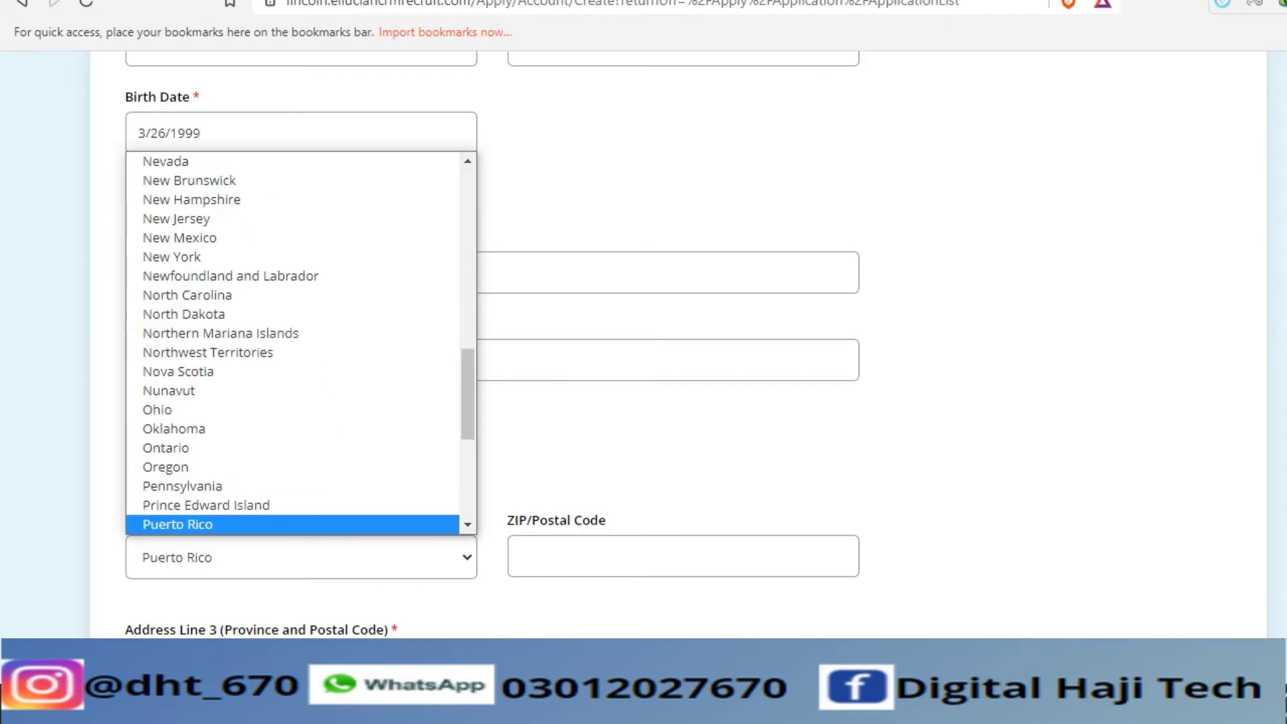
{"action": "key", "text": "p"}
{"action": "key", "text": "p"}
{"action": "key", "text": "p"}
{"action": "key", "text": "p"}
{"action": "key", "text": "p"}
{"action": "key", "text": "p"}
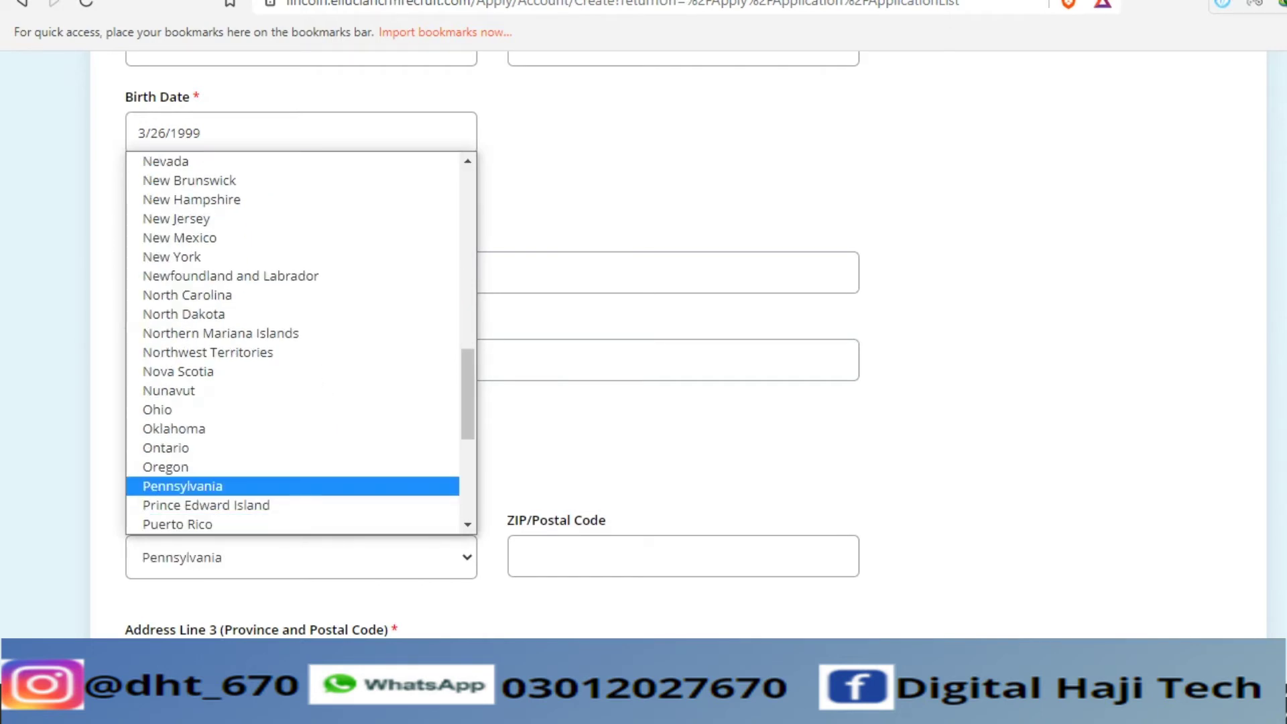
{"action": "scroll", "coordinate": [235, 237], "scroll_direction": "up", "scroll_amount": 10}
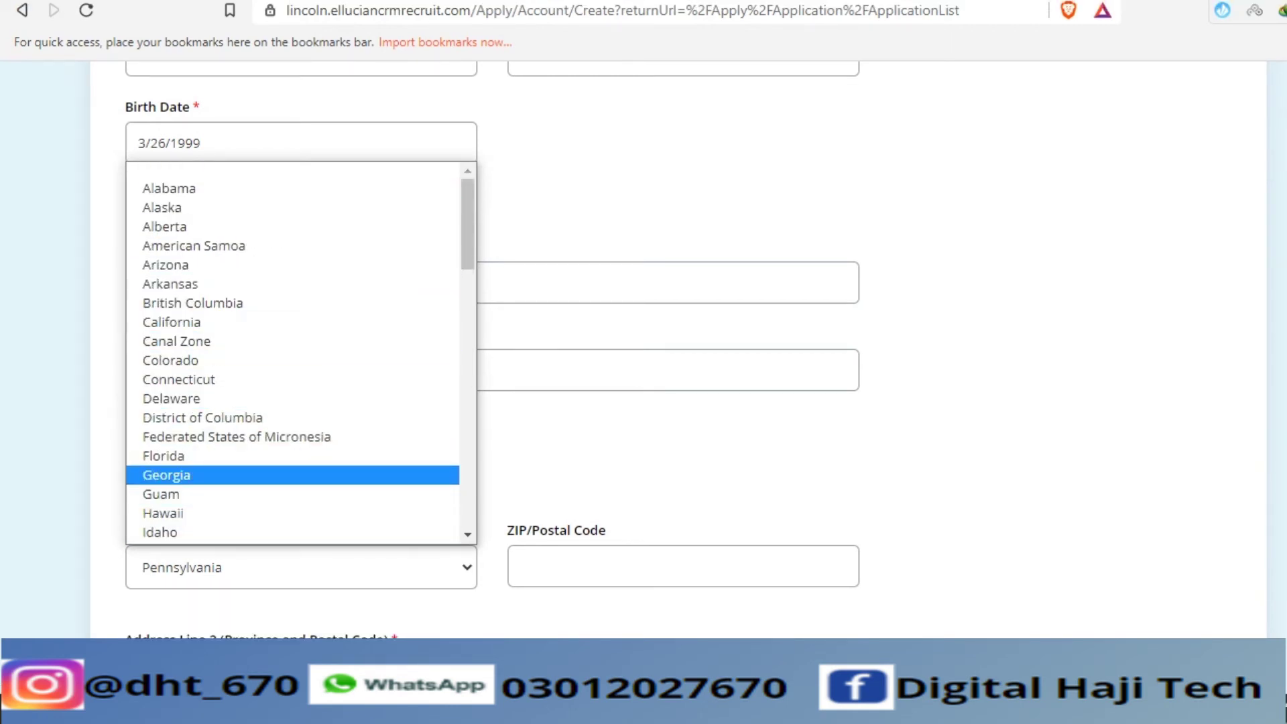
{"action": "left_click", "coordinate": [166, 475]}
{"action": "left_click", "coordinate": [604, 566]}
{"action": "type", "text": "777"}
- Fill in Address Line 3 and select Pakistan as the country
{"action": "scroll", "coordinate": [644, 335], "scroll_direction": "down", "scroll_amount": 5}
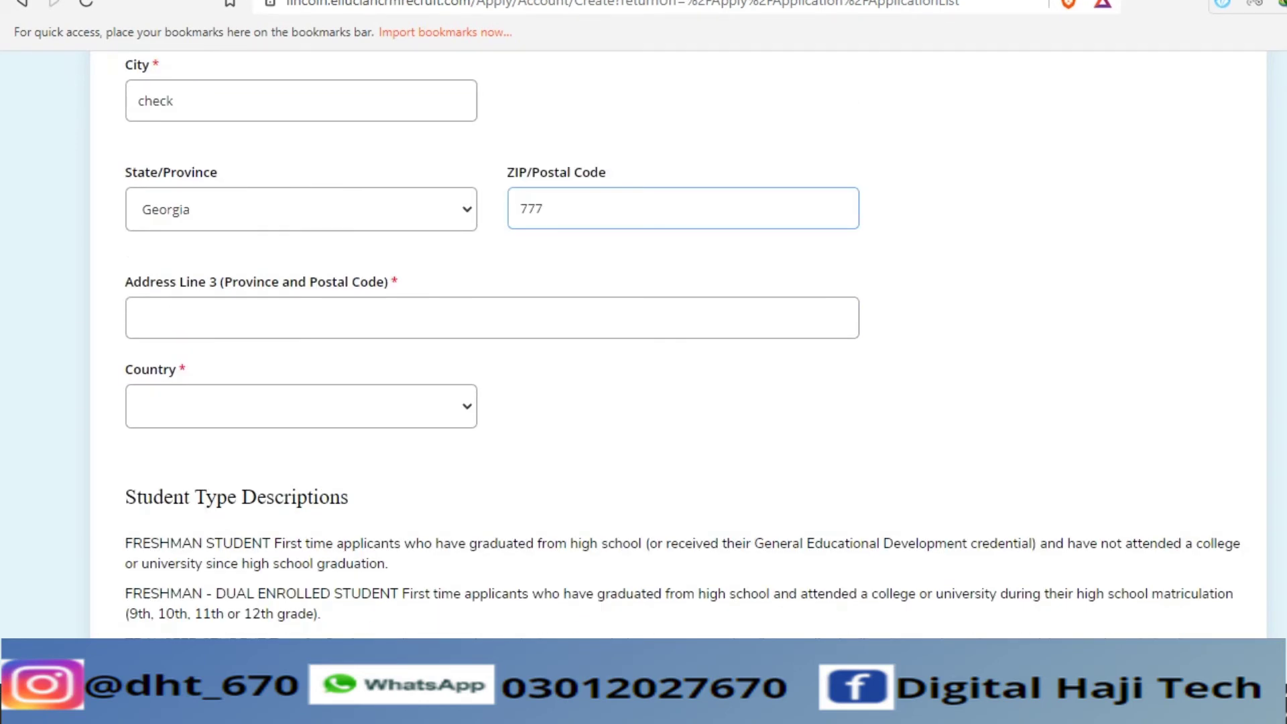
{"action": "left_click", "coordinate": [141, 318]}
{"action": "type", "text": "yhh"}
{"action": "left_click", "coordinate": [302, 406]}
{"action": "key", "text": "p"}
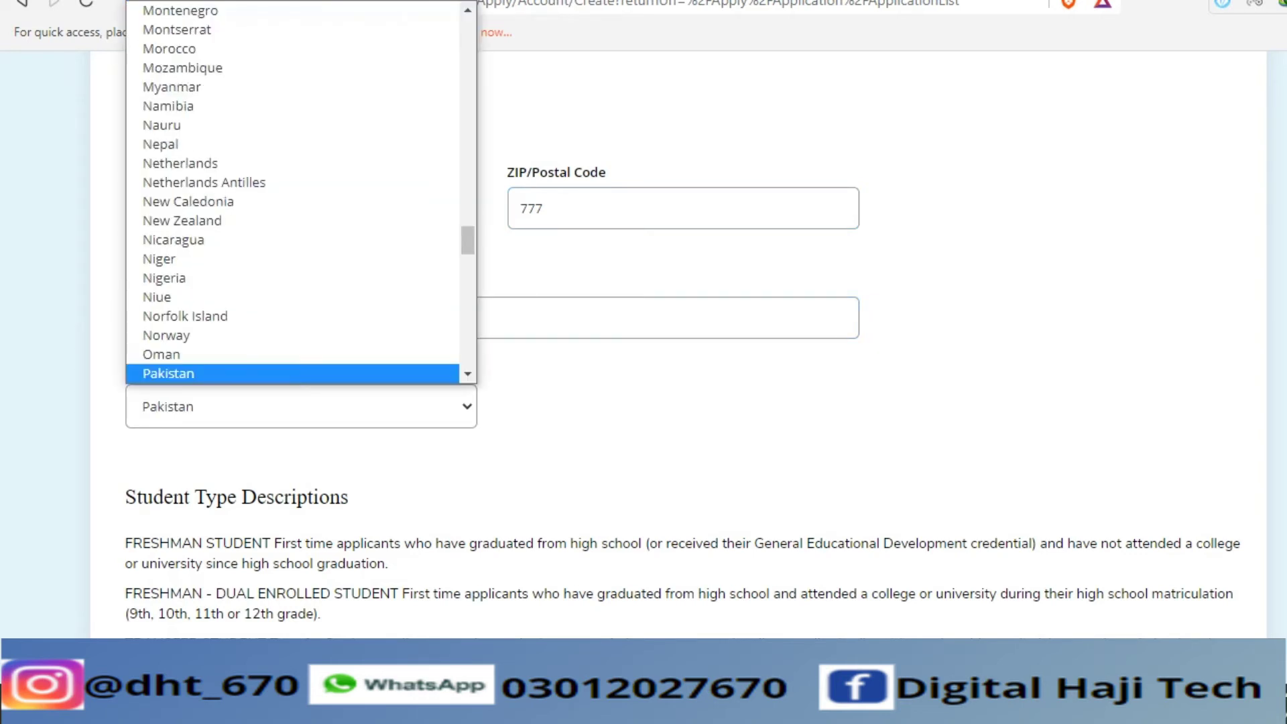
{"action": "key", "text": "Return"}
{"action": "scroll", "coordinate": [643, 342], "scroll_direction": "down", "scroll_amount": 6}
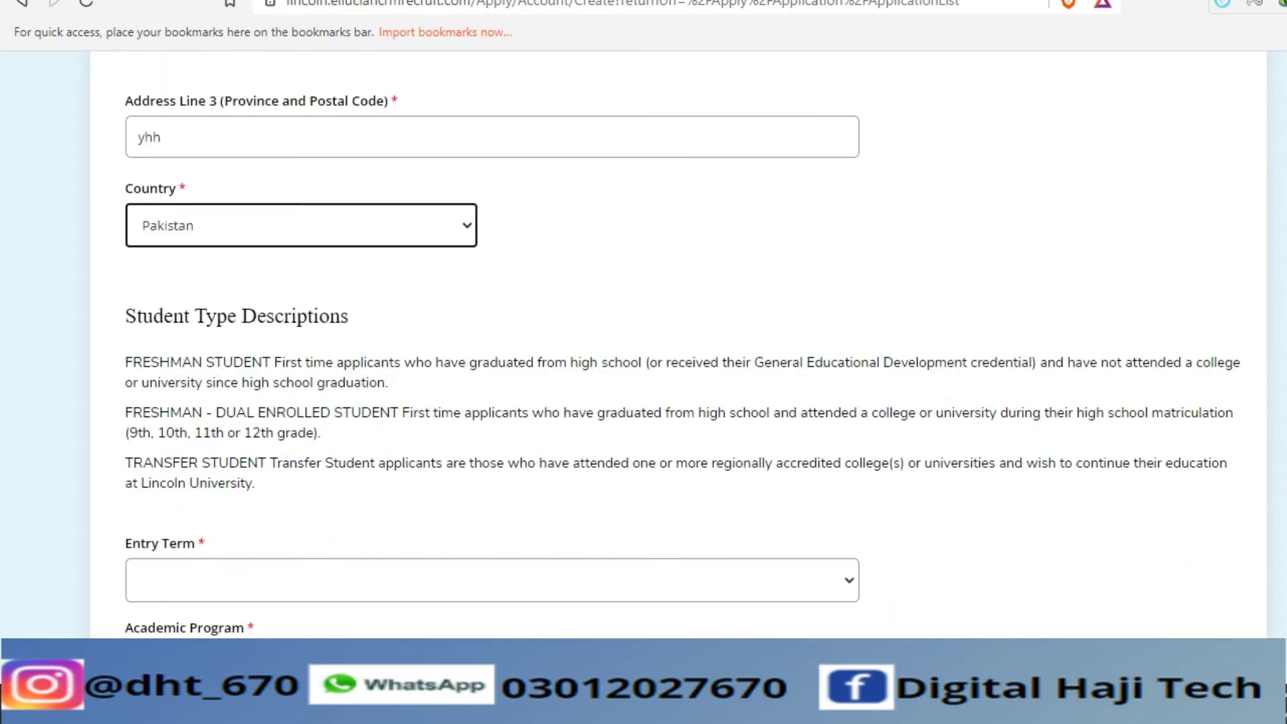
- Choose 2021 Fall as the entry term and Engineering Science as the academic program
{"action": "key", "text": "Tab"}
{"action": "key", "text": "alt+Down"}
{"action": "key", "text": "Down"}
{"action": "key", "text": "Down"}
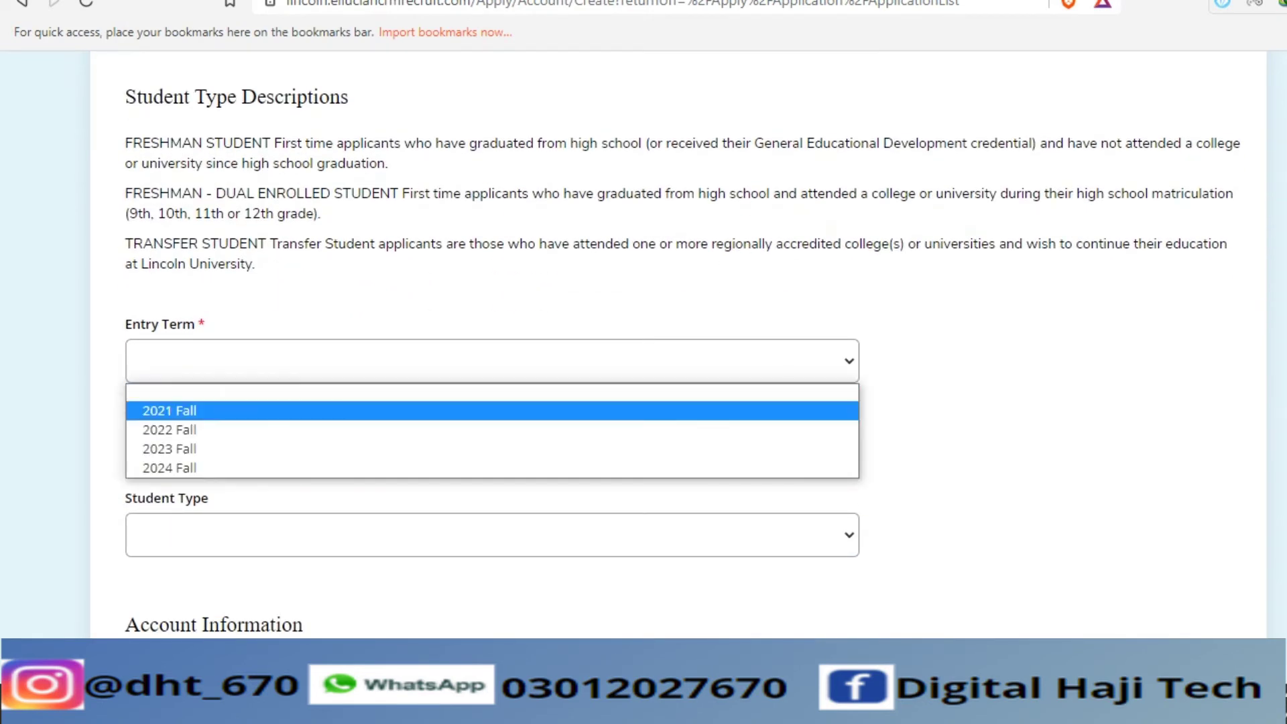
{"action": "key", "text": "Up"}
{"action": "key", "text": "Return"}
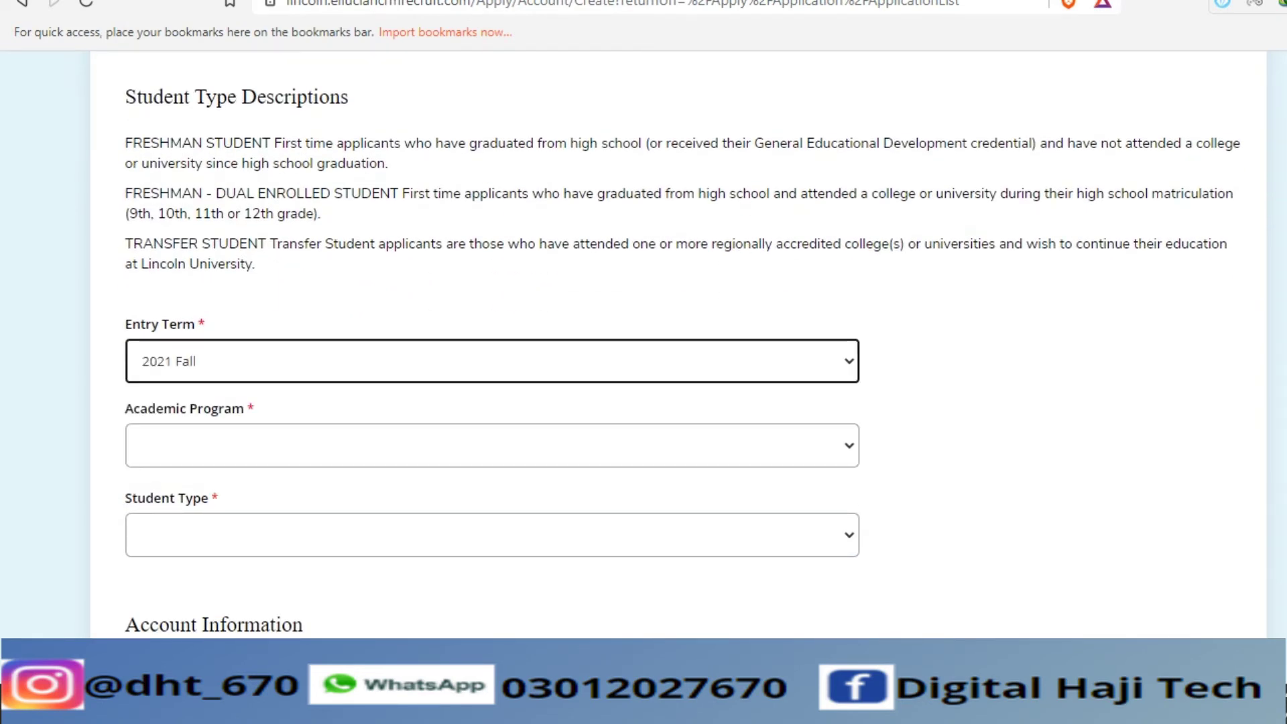
{"action": "key", "text": "Tab"}
{"action": "key", "text": "alt+Down"}
{"action": "key", "text": "Return"}
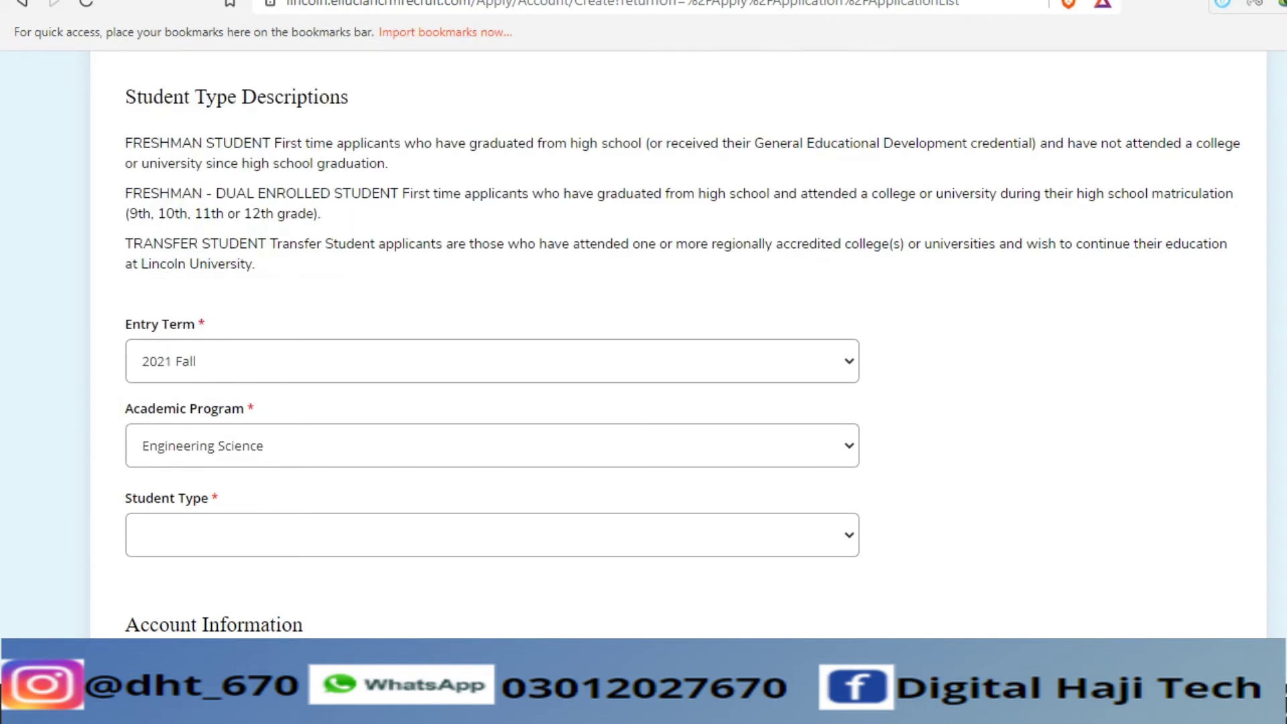
- Set the student type to Freshman
{"action": "scroll", "coordinate": [644, 342], "scroll_direction": "down", "scroll_amount": 3}
{"action": "key", "text": "Tab"}
{"action": "key", "text": "alt+Down"}
{"action": "key", "text": "Down"}
{"action": "key", "text": "Down"}
{"action": "key", "text": "Down"}
{"action": "key", "text": "Up"}
{"action": "key", "text": "Up"}
{"action": "key", "text": "Escape"}
{"action": "key", "text": "Down"}
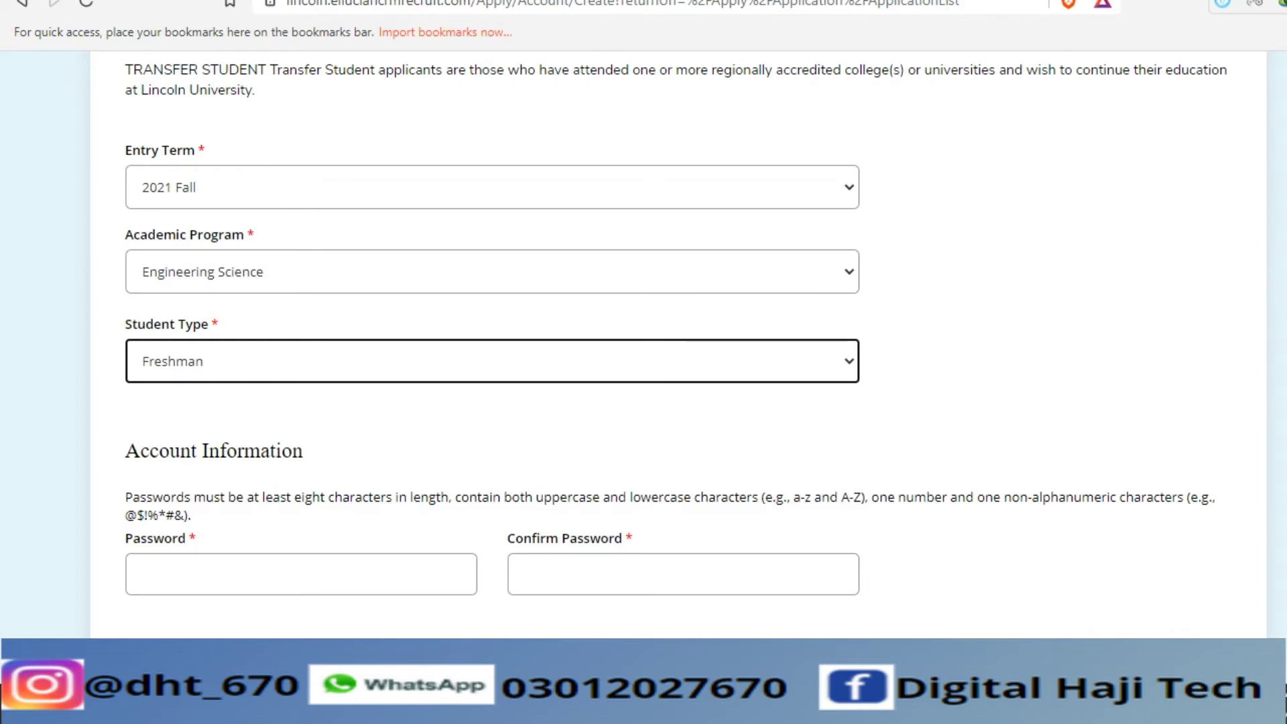
{"action": "scroll", "coordinate": [644, 322], "scroll_direction": "down", "scroll_amount": 1}
- Enter and confirm the account password, then submit the Create Account form
{"action": "key", "text": "Tab"}
{"action": "type", "text": "P••••••••"}
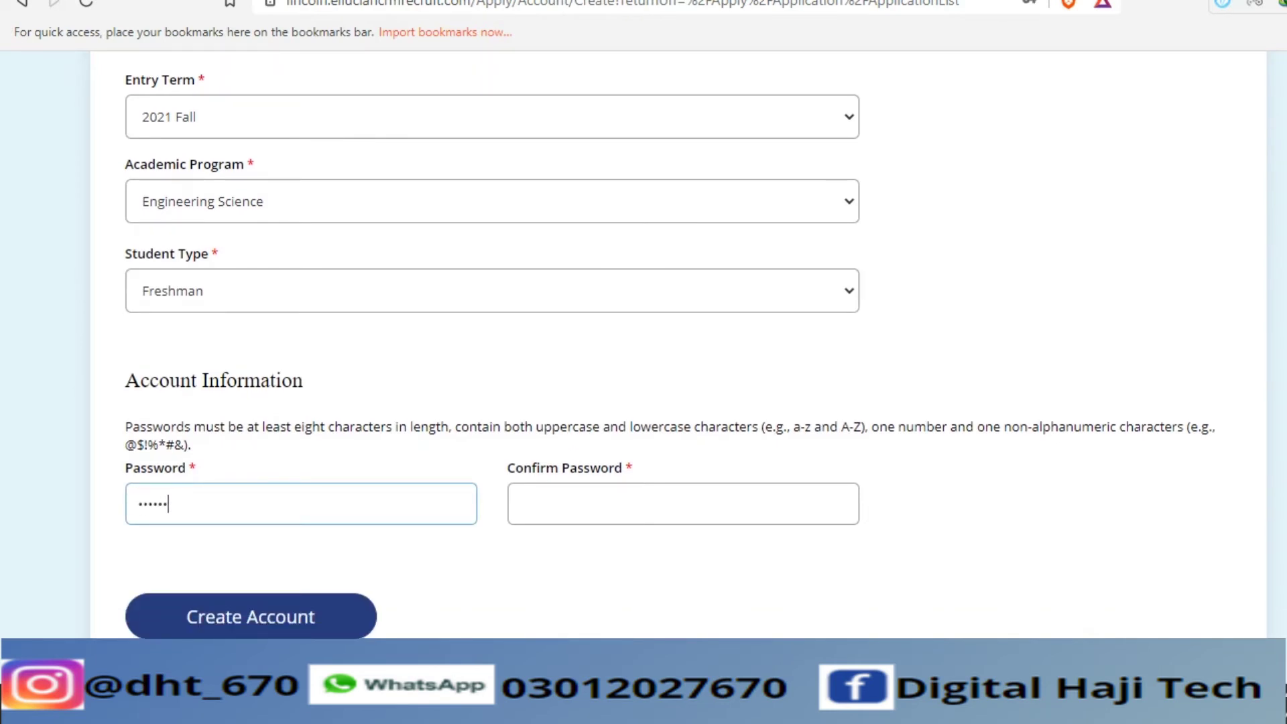
{"action": "left_click", "coordinate": [521, 503]}
{"action": "type", "text": "P•••••••"}
{"action": "key", "text": "Return"}
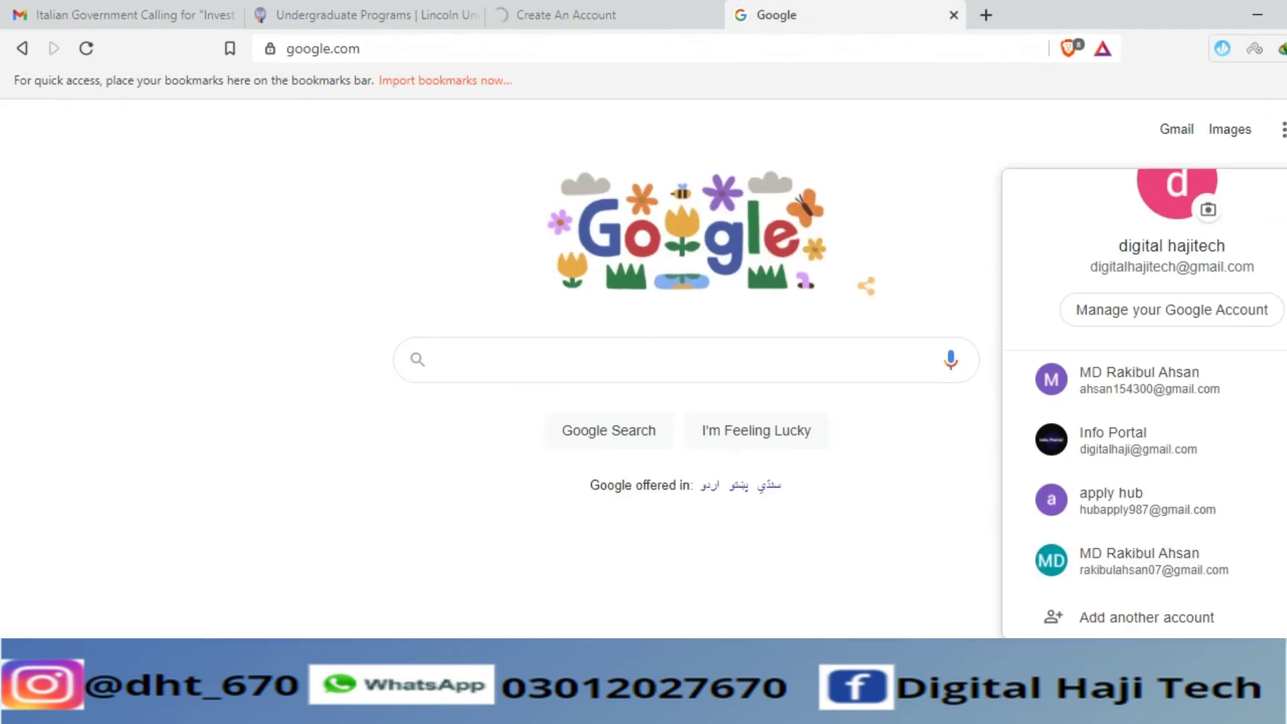
- Pick a Google account, glance at the scholarship and WhatsApp tabs, and return to the Lincoln tab
{"action": "left_click", "coordinate": [1061, 486]}
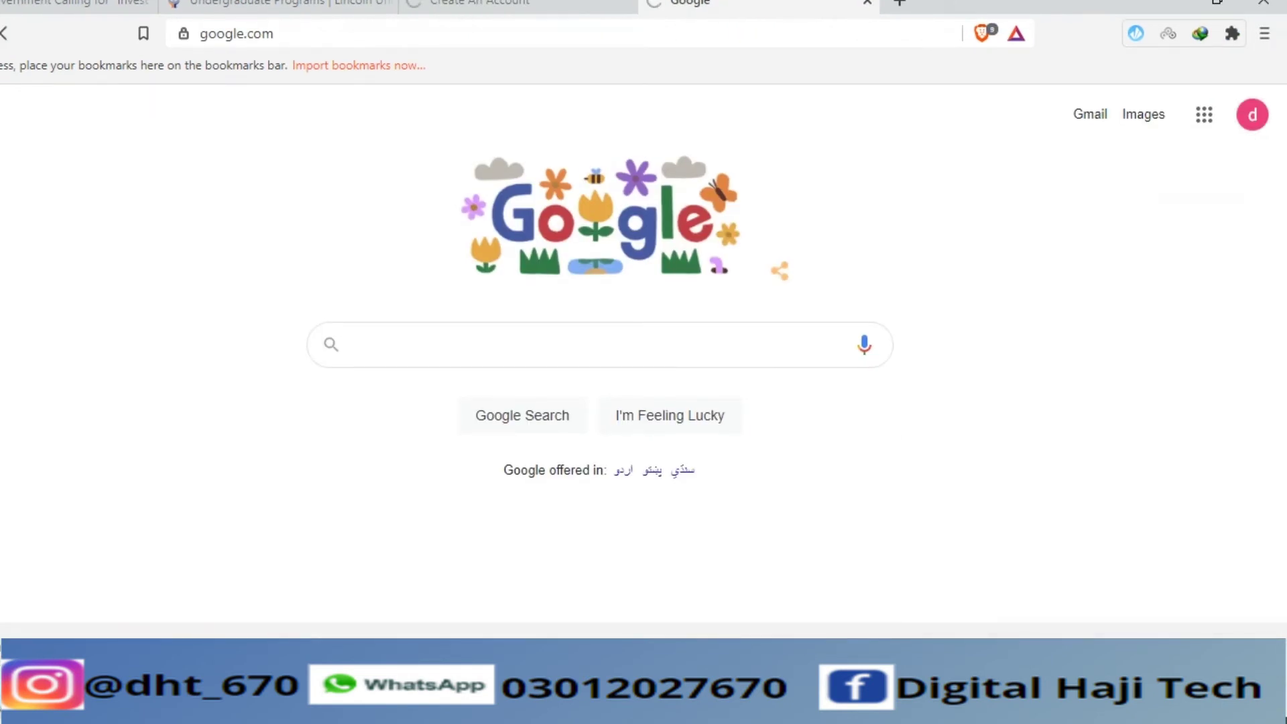
{"action": "left_click", "coordinate": [521, 3]}
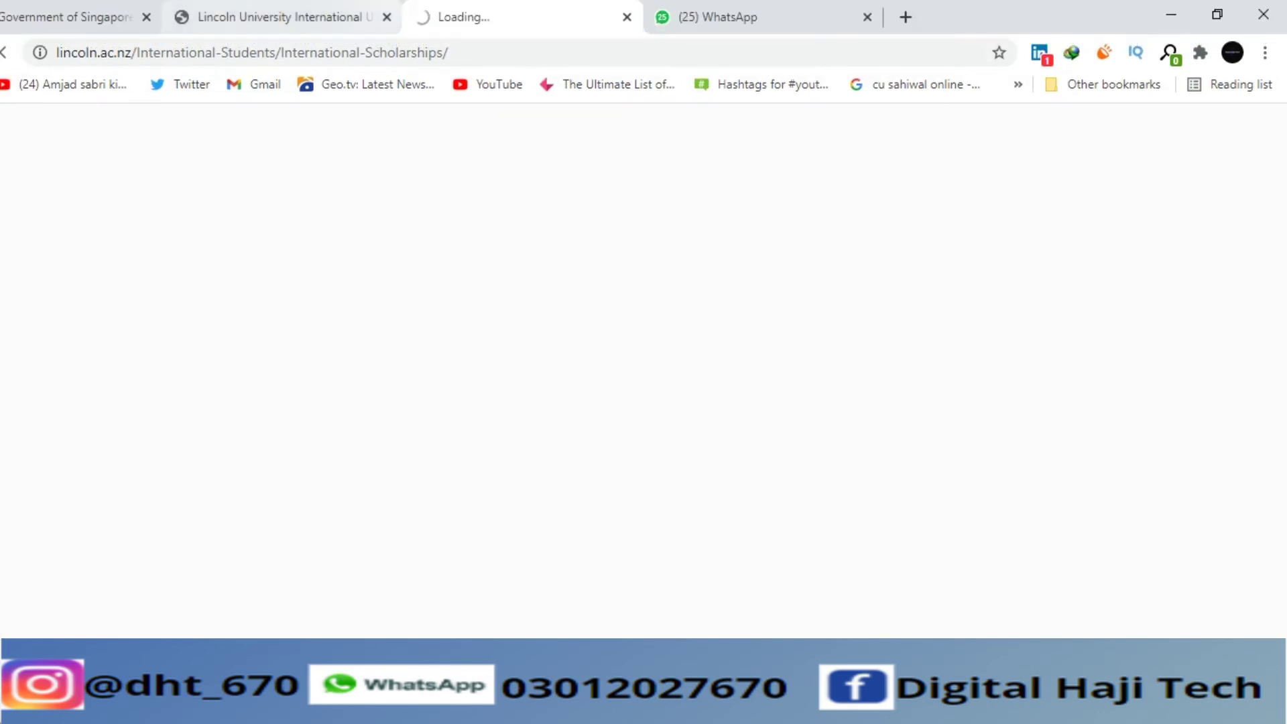
{"action": "left_click", "coordinate": [627, 17]}
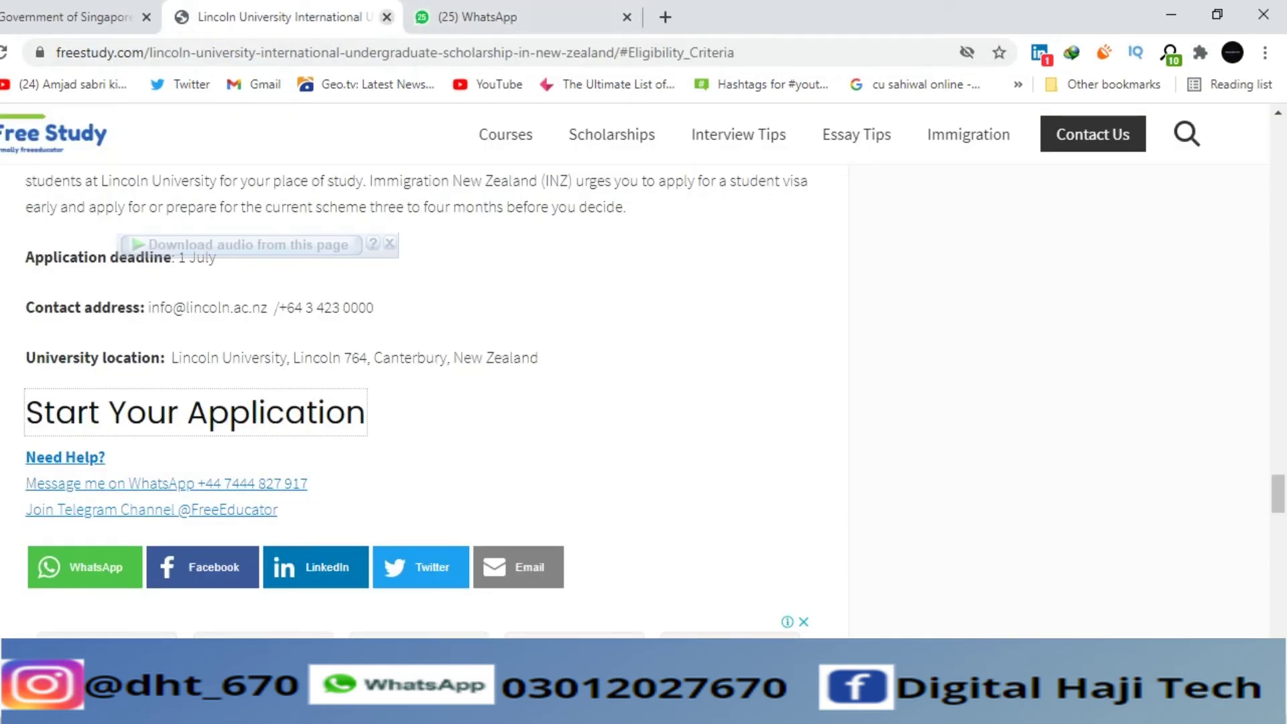
{"action": "left_click", "coordinate": [483, 17]}
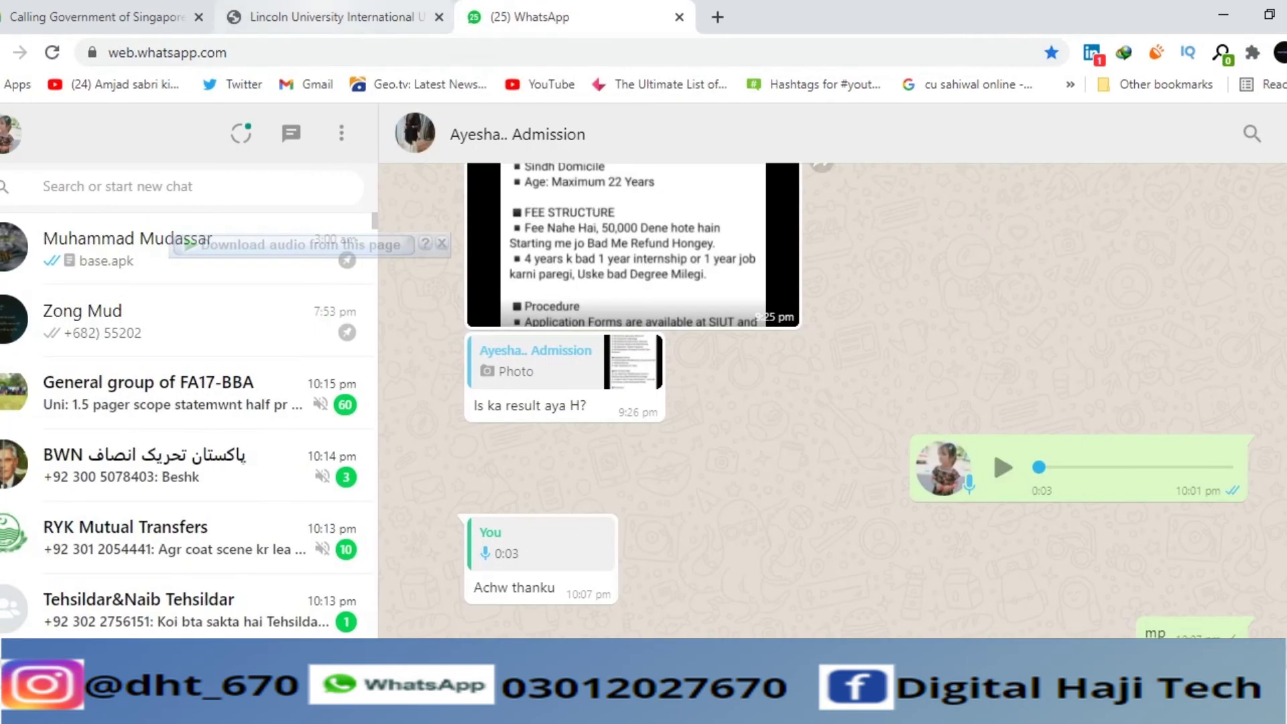
{"action": "left_click", "coordinate": [281, 17]}
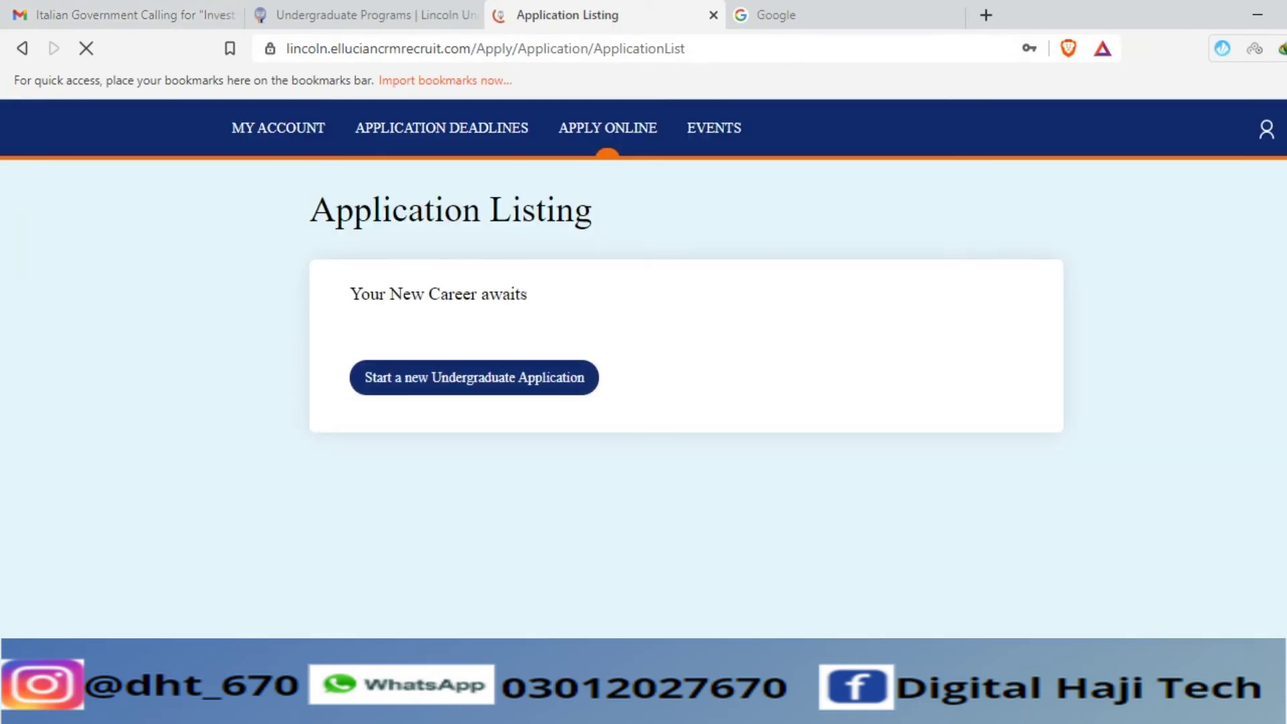
- Start a new undergraduate application for 2021 Fall Engineering Science/Freshman and review the prefilled form
{"action": "left_click", "coordinate": [474, 378]}
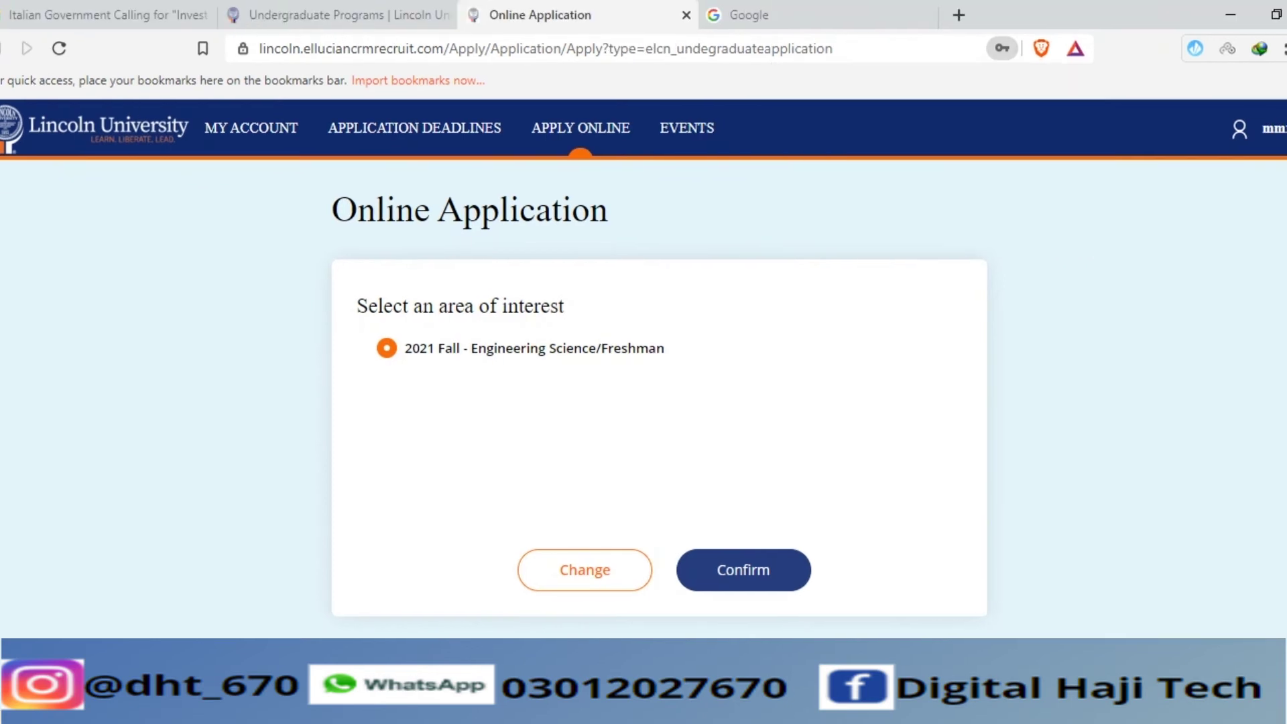
{"action": "left_click", "coordinate": [744, 570]}
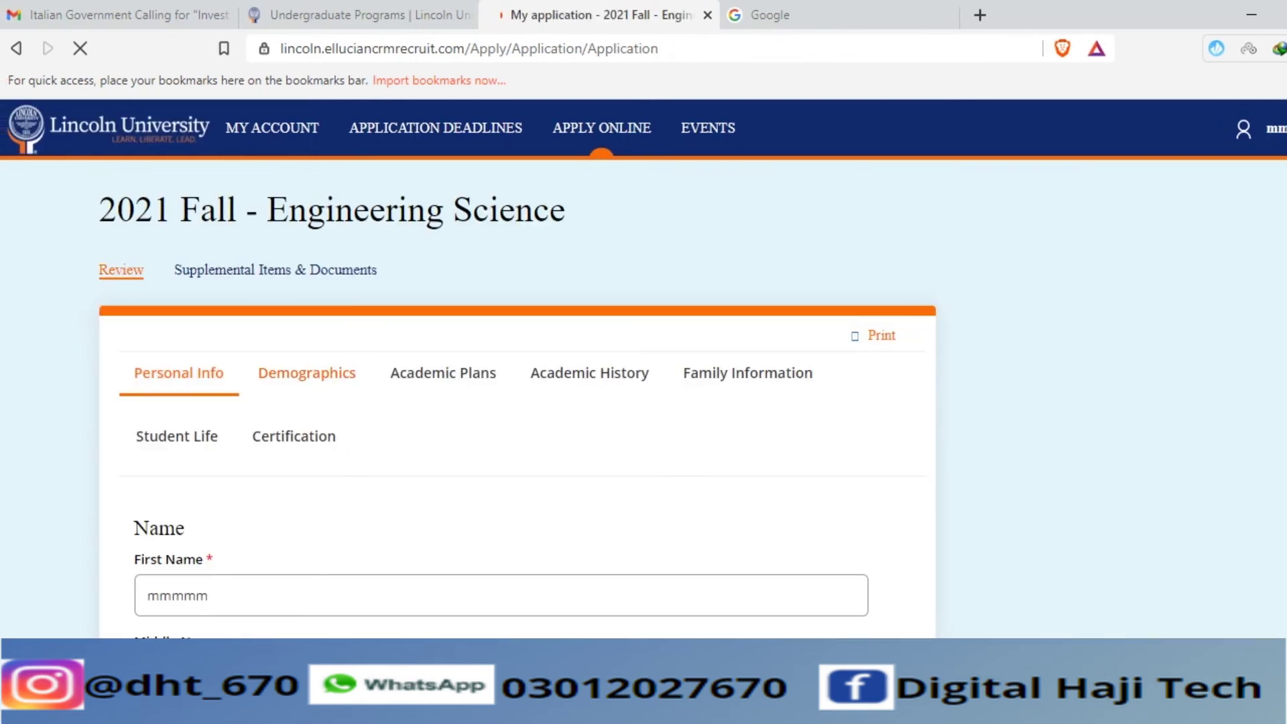
{"action": "scroll", "coordinate": [523, 369], "scroll_direction": "down", "scroll_amount": 3}
{"action": "scroll", "coordinate": [507, 365], "scroll_direction": "down", "scroll_amount": 15}
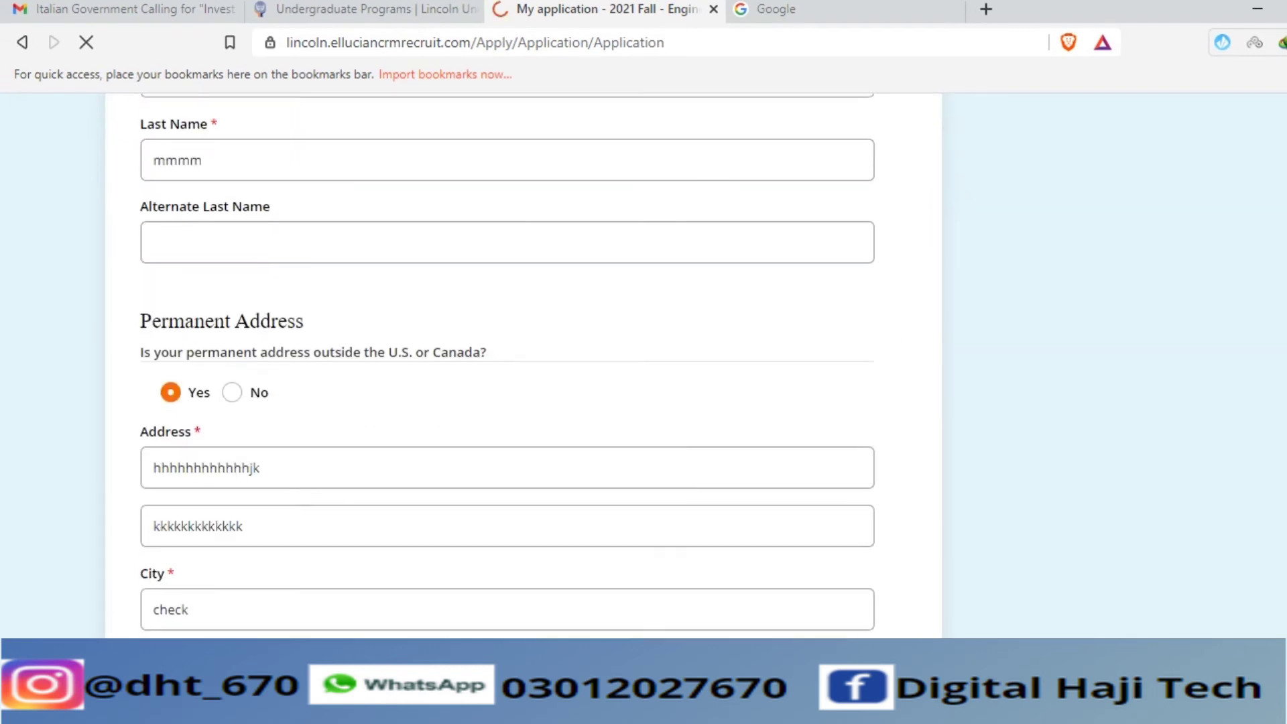
{"action": "scroll", "coordinate": [523, 365], "scroll_direction": "down", "scroll_amount": 2}
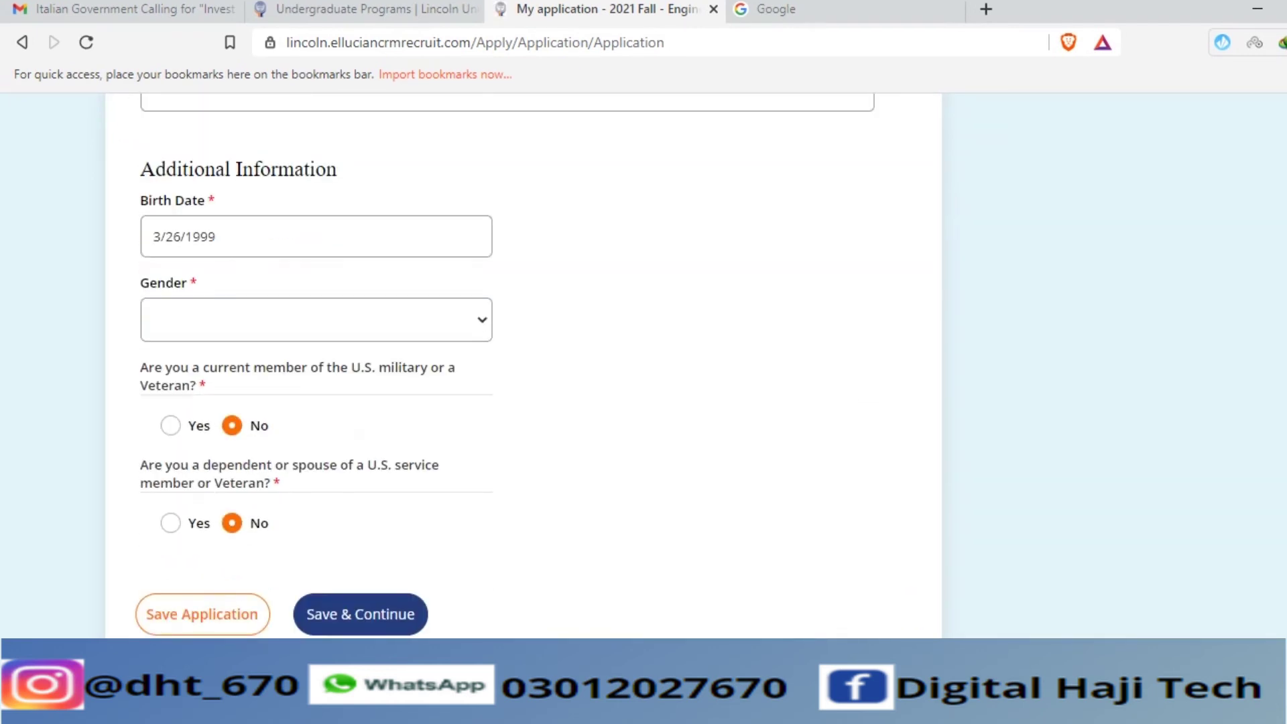
{"action": "scroll", "coordinate": [523, 365], "scroll_direction": "up", "scroll_amount": 2}
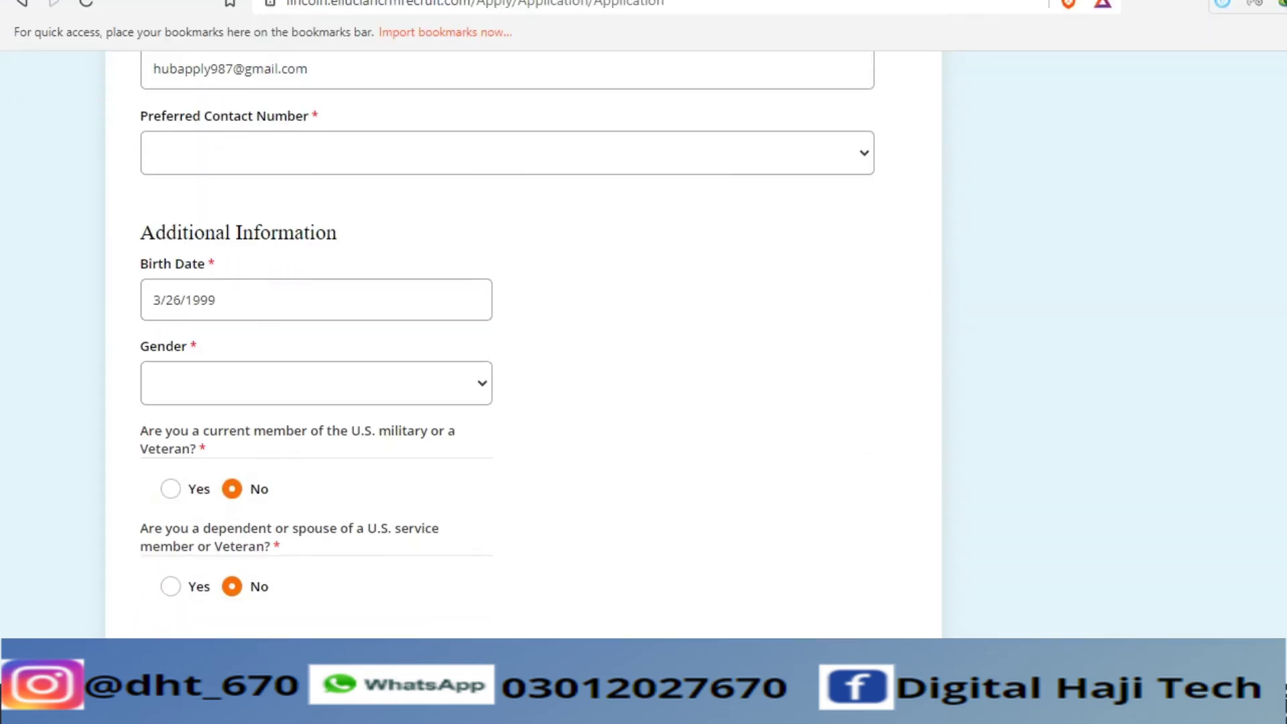
- Attempt to move to Demographics, revealing the missing required Personal Info answers
{"action": "scroll", "coordinate": [506, 365], "scroll_direction": "up", "scroll_amount": 12}
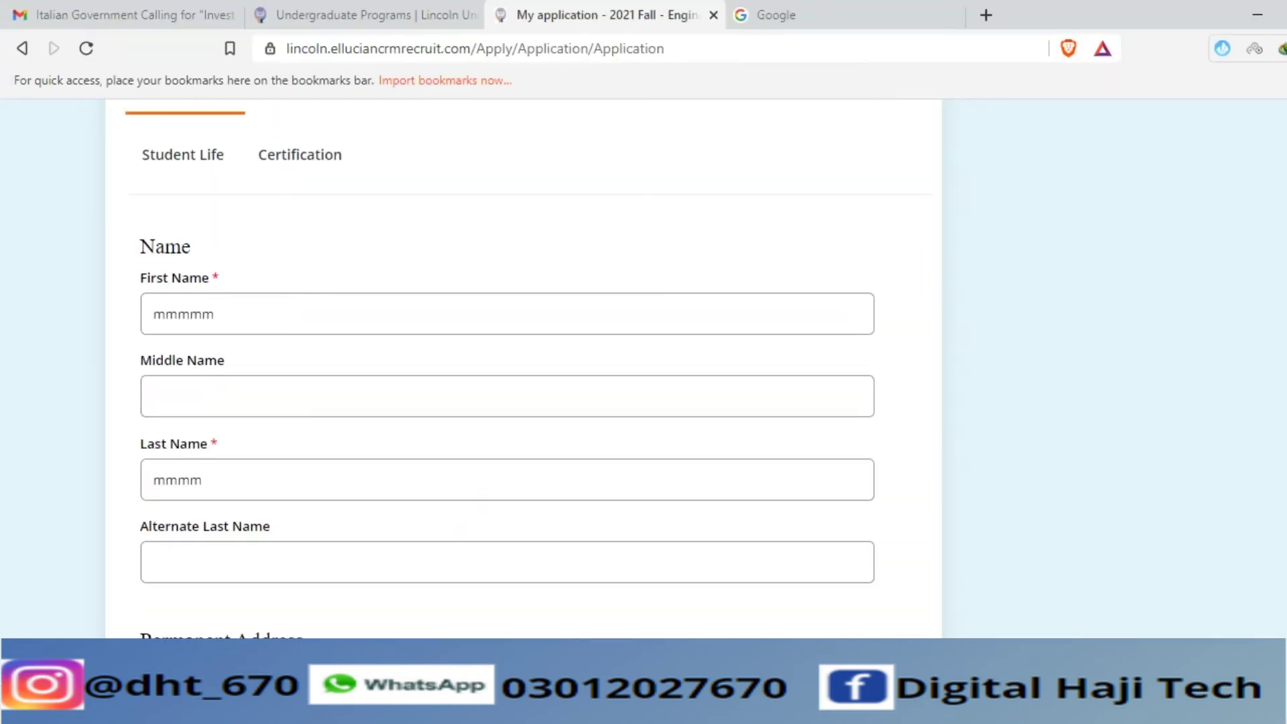
{"action": "scroll", "coordinate": [313, 368], "scroll_direction": "up", "scroll_amount": 4}
{"action": "left_click", "coordinate": [313, 368]}
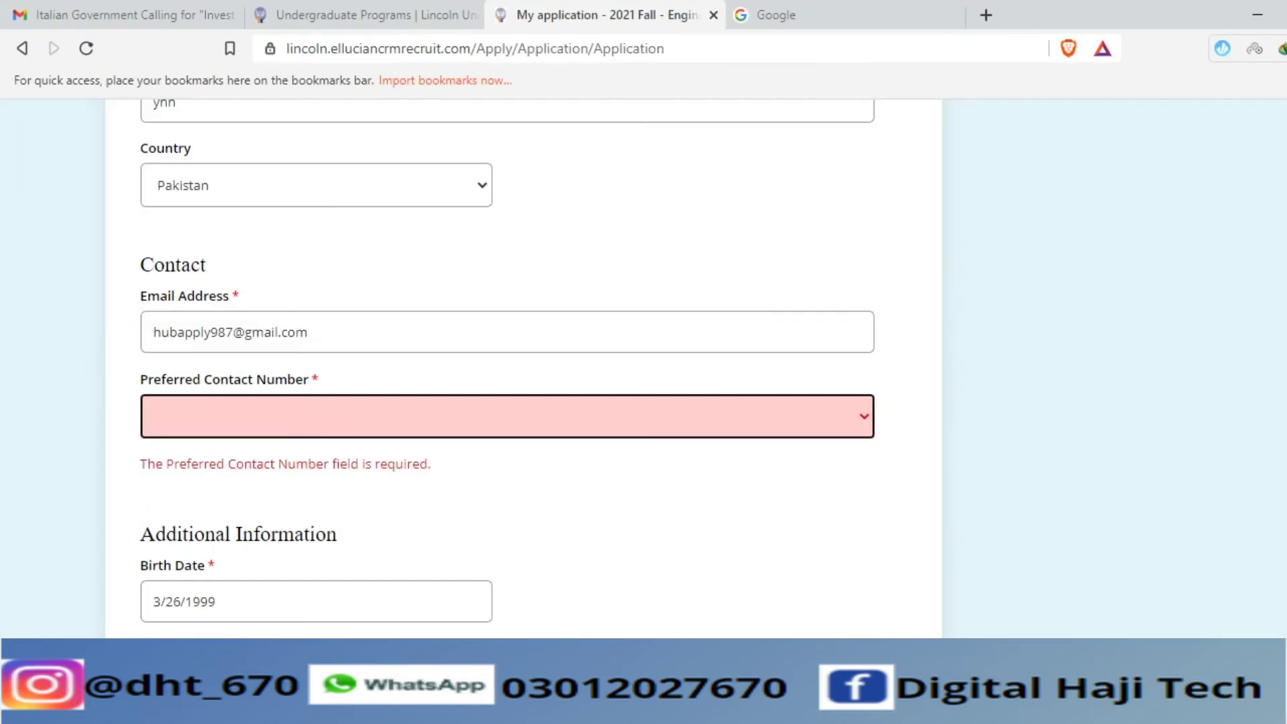
{"action": "scroll", "coordinate": [507, 365], "scroll_direction": "up", "scroll_amount": 10}
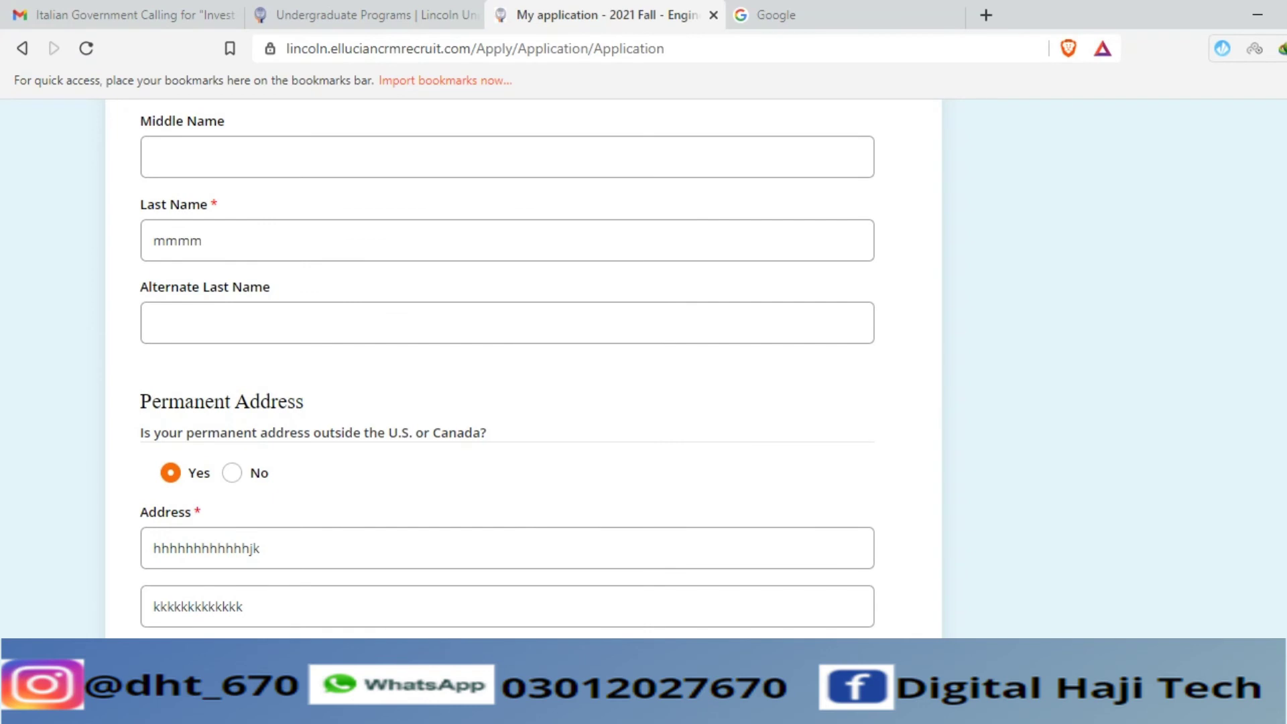
{"action": "scroll", "coordinate": [313, 366], "scroll_direction": "down", "scroll_amount": 1}
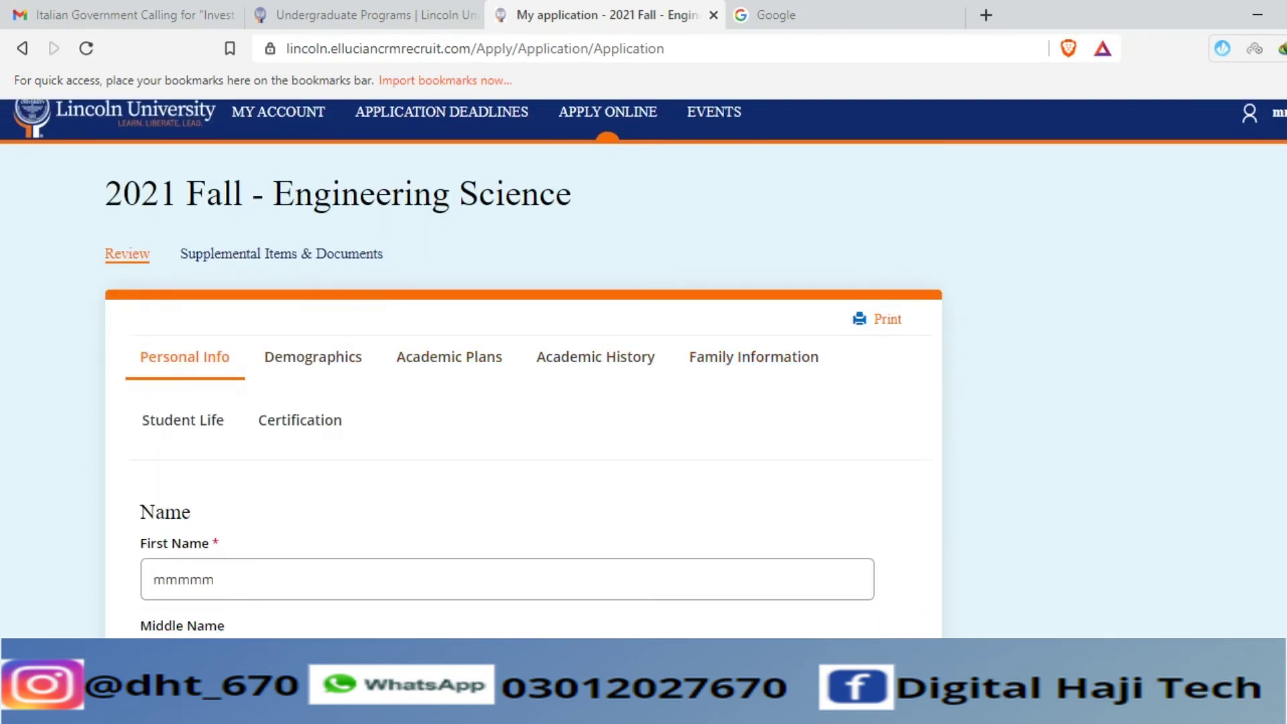
{"action": "scroll", "coordinate": [507, 366], "scroll_direction": "down", "scroll_amount": 12}
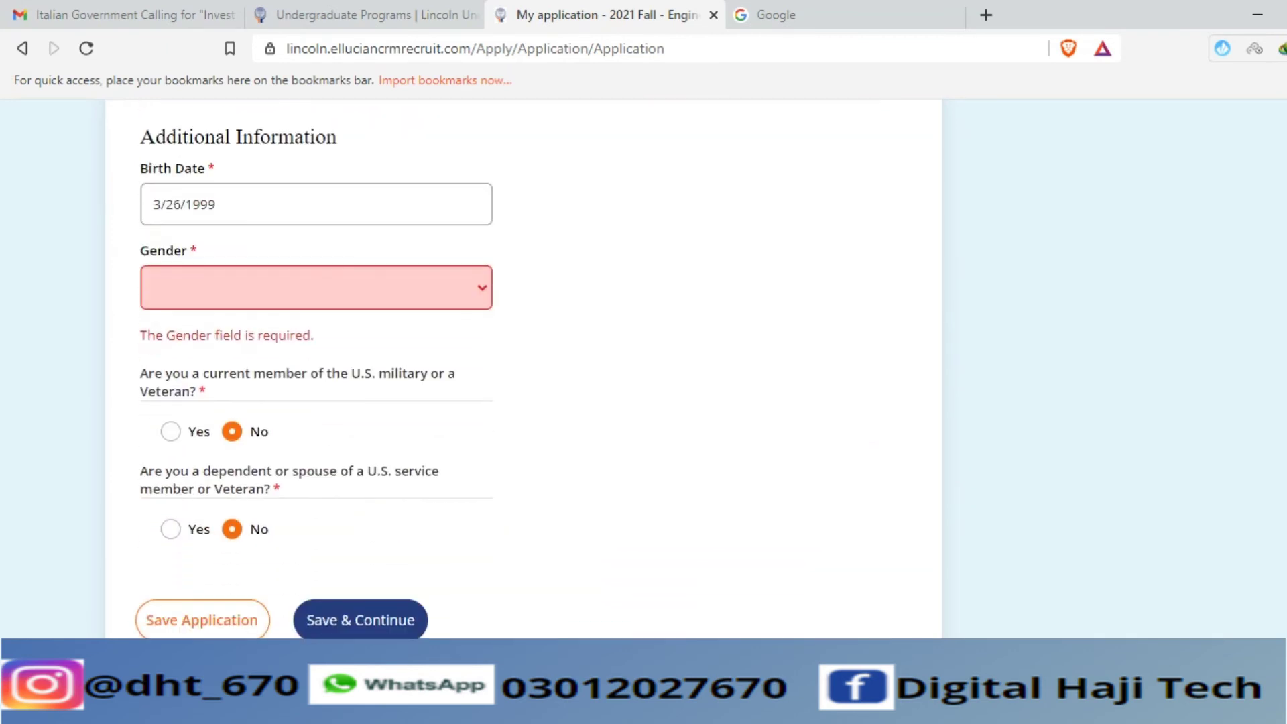
- Set Gender to Male and Preferred Contact Number to Cell Phone
{"action": "left_click", "coordinate": [316, 288]}
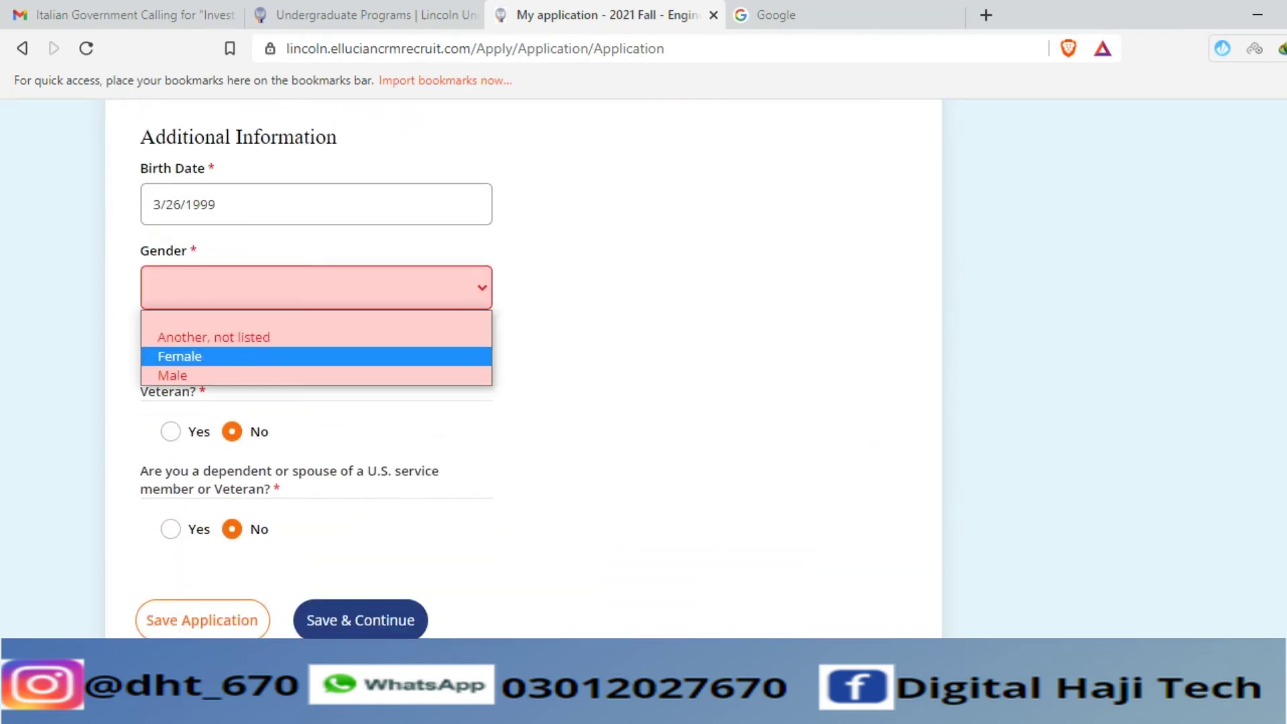
{"action": "left_click", "coordinate": [174, 371]}
{"action": "scroll", "coordinate": [507, 365], "scroll_direction": "up", "scroll_amount": 7}
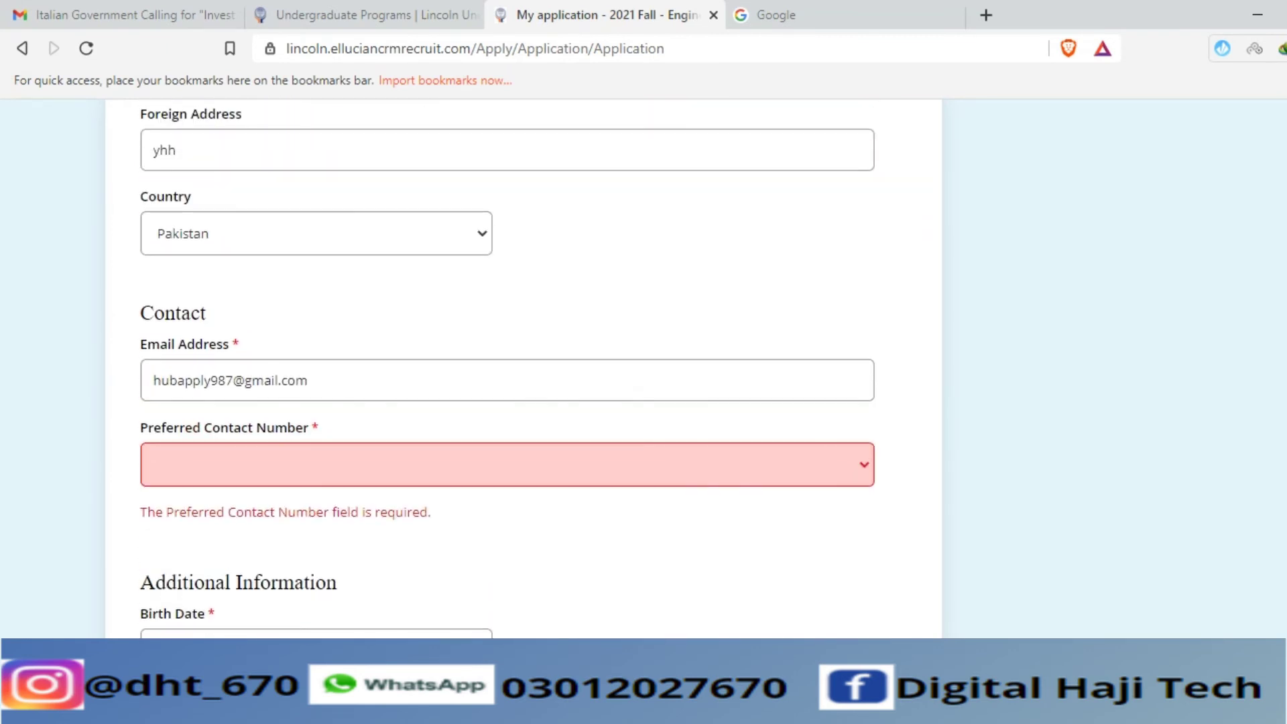
{"action": "left_click", "coordinate": [506, 464]}
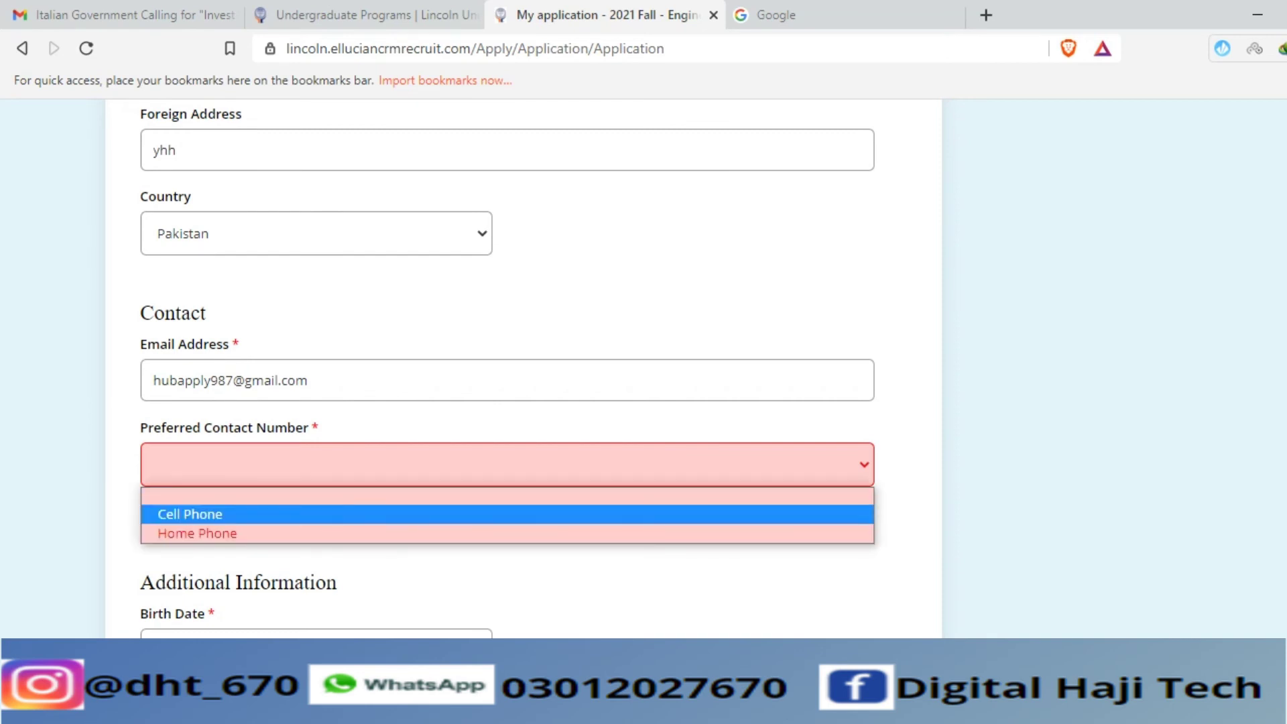
{"action": "key", "text": "Return"}
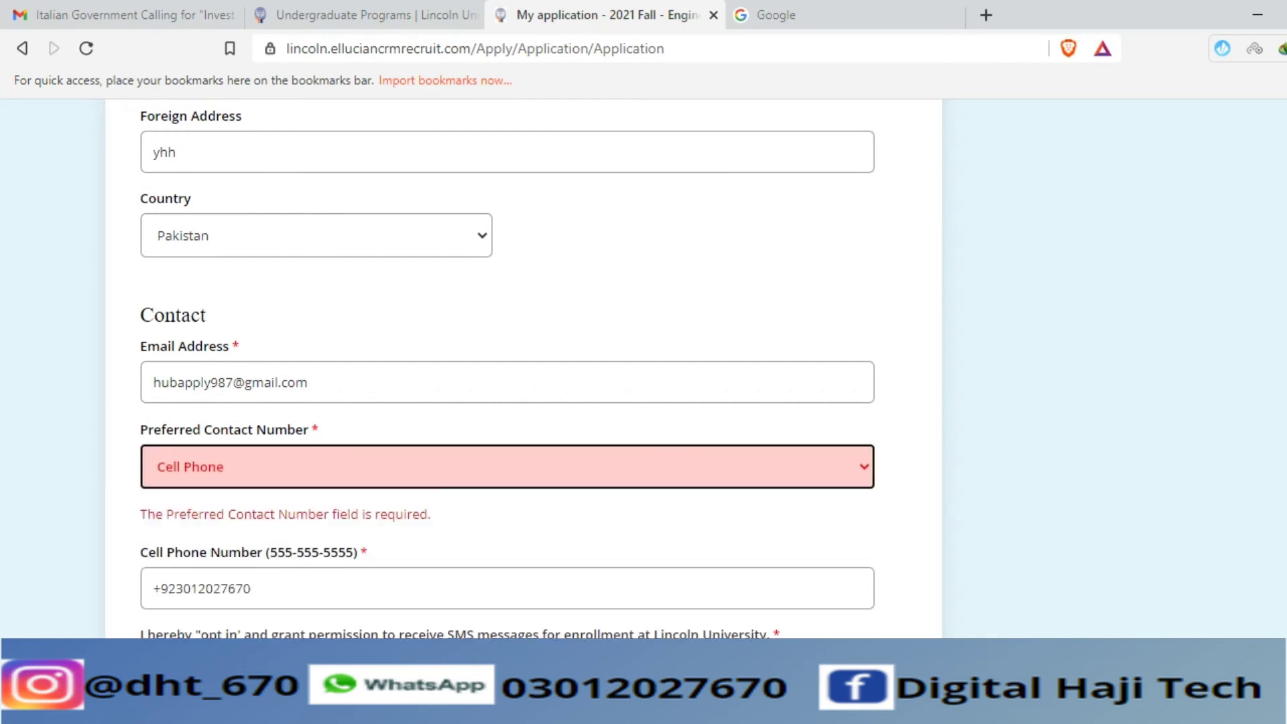
{"action": "scroll", "coordinate": [507, 365], "scroll_direction": "up", "scroll_amount": 10}
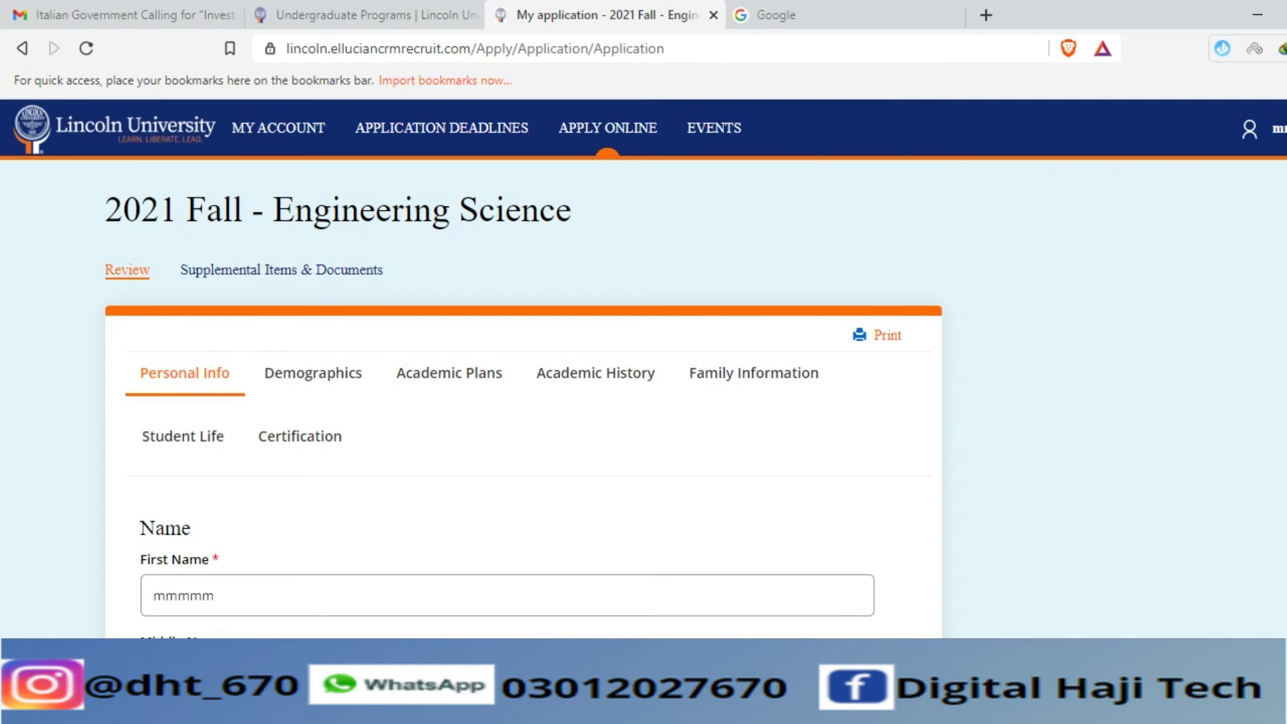
{"action": "left_click", "coordinate": [313, 372]}
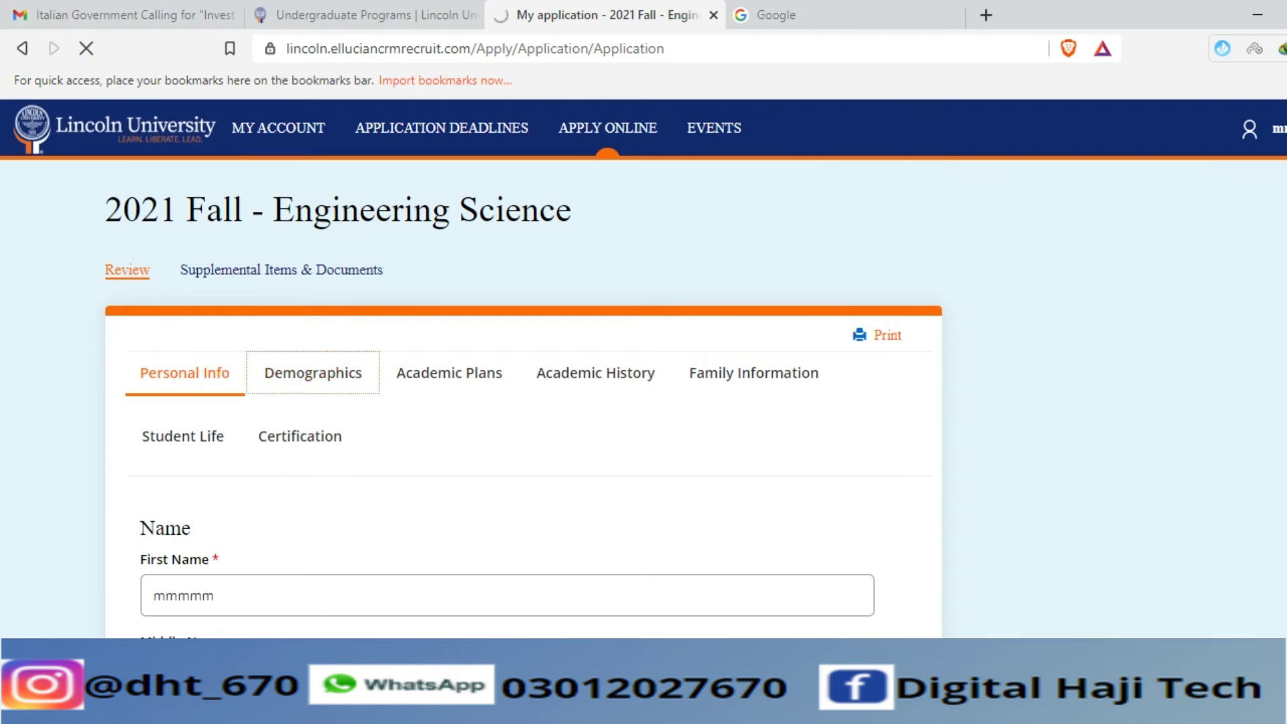
- Set country of citizenship to Pakistan and leave Visa Type empty
{"action": "scroll", "coordinate": [449, 201], "scroll_direction": "down", "scroll_amount": 3}
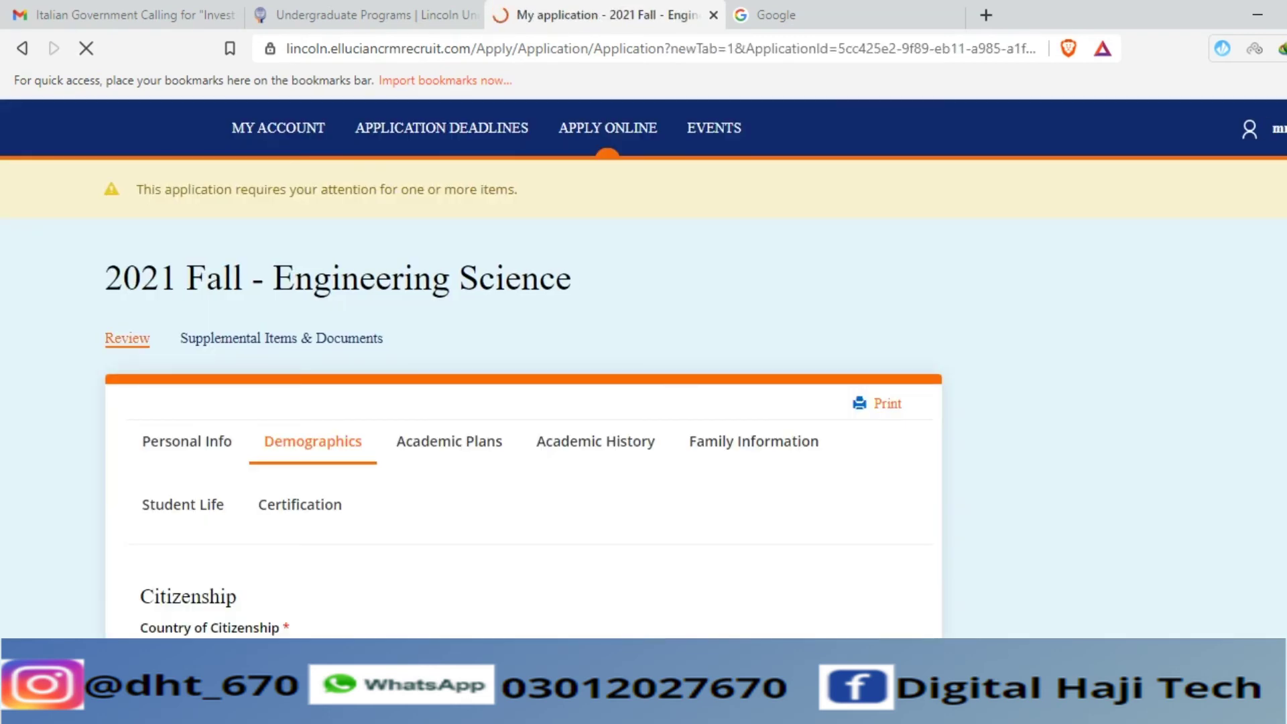
{"action": "scroll", "coordinate": [644, 362], "scroll_direction": "down", "scroll_amount": 5}
{"action": "left_click", "coordinate": [316, 356]}
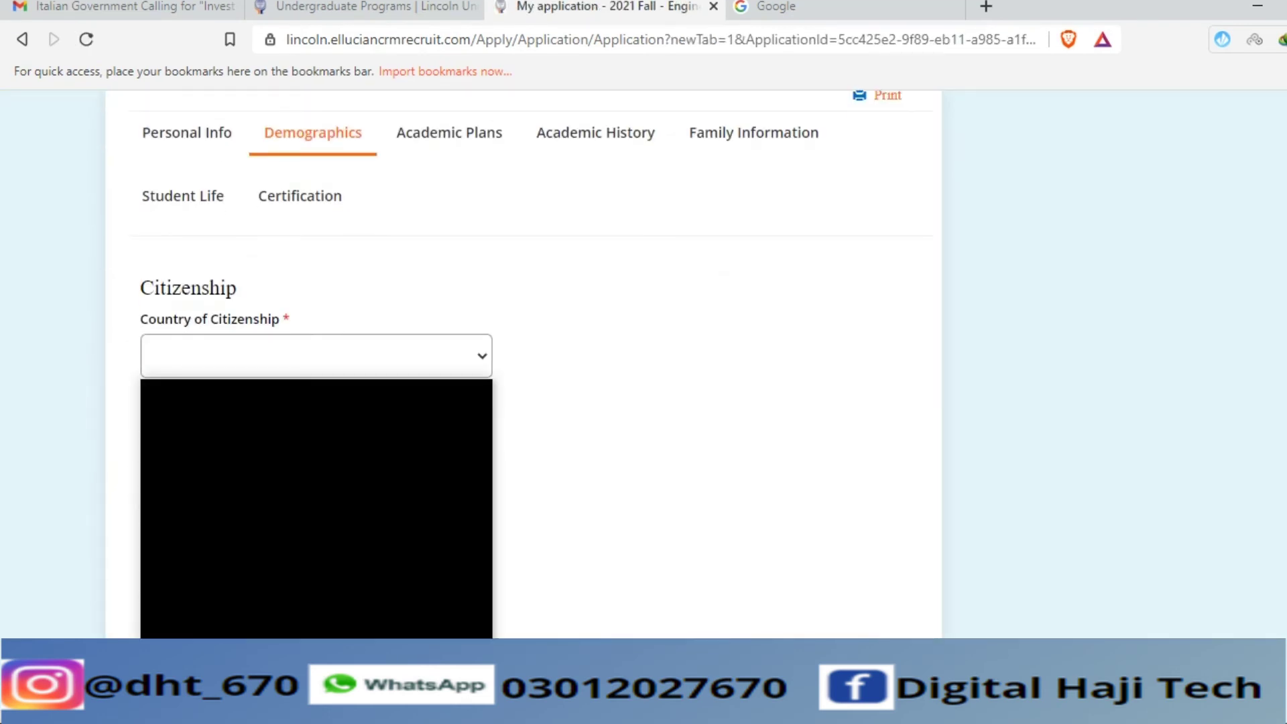
{"action": "type", "text": "pak"}
{"action": "key", "text": "Return"}
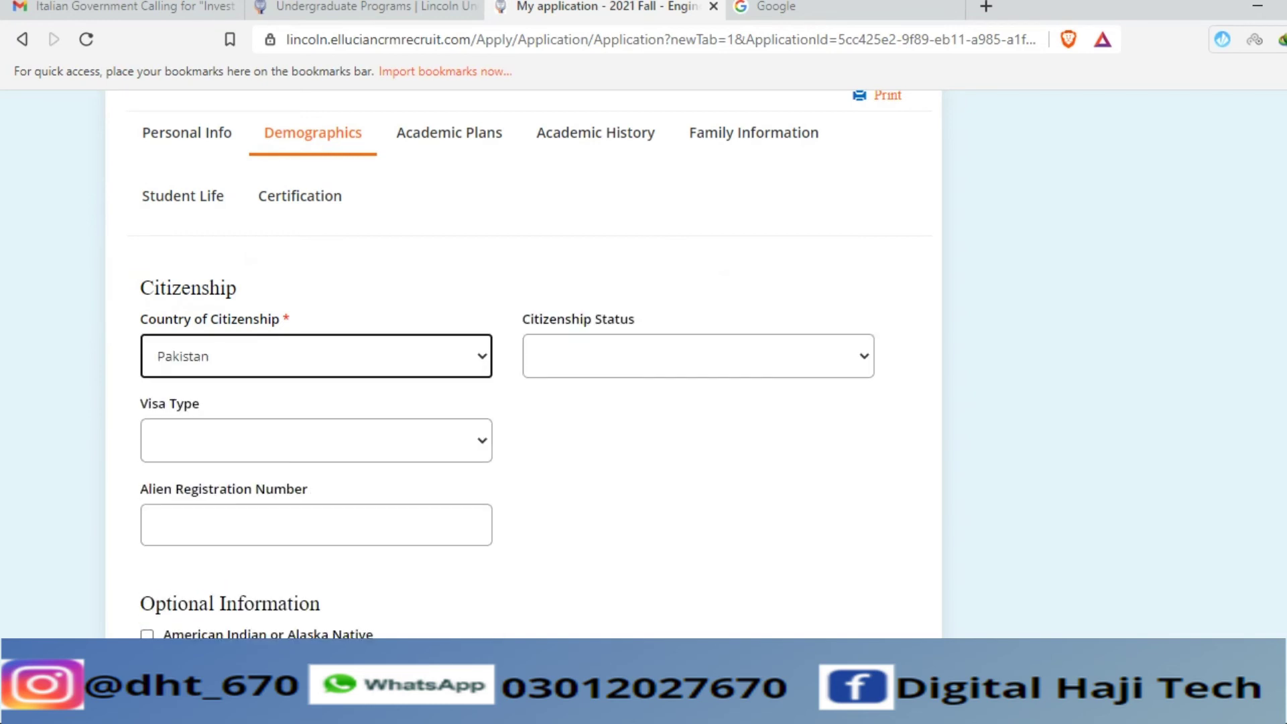
{"action": "left_click", "coordinate": [316, 441]}
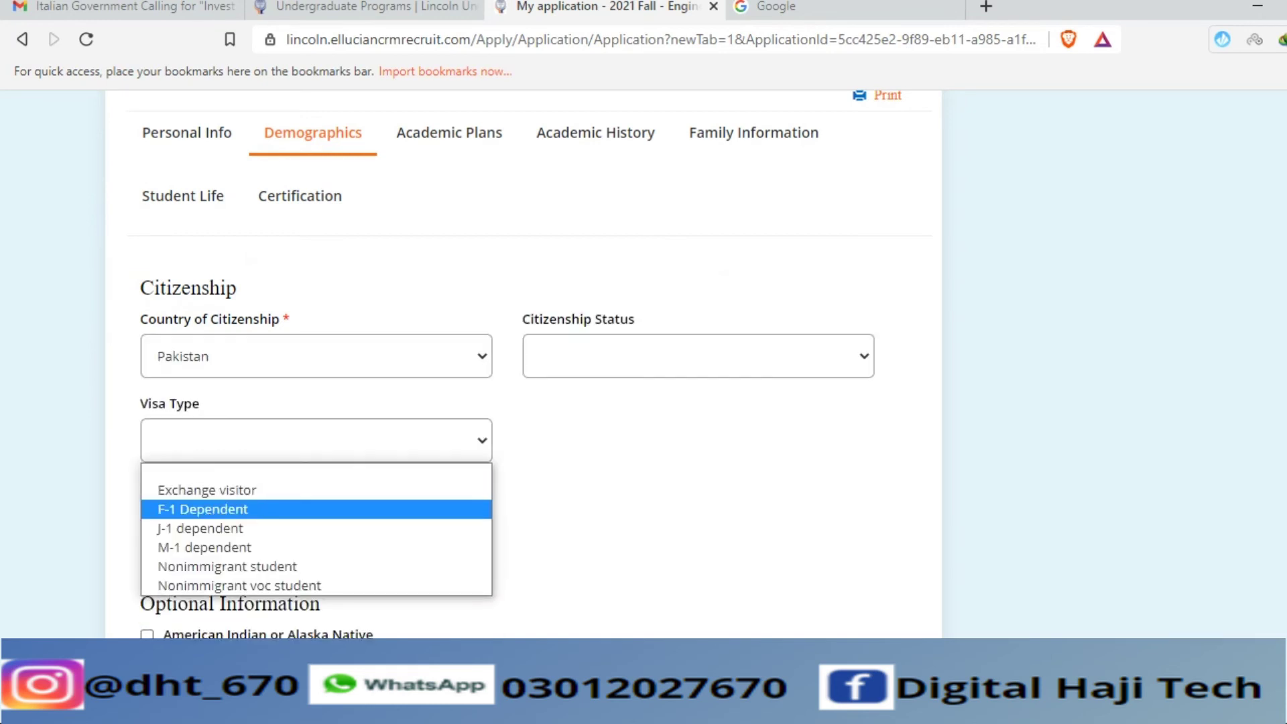
{"action": "key", "text": "n"}
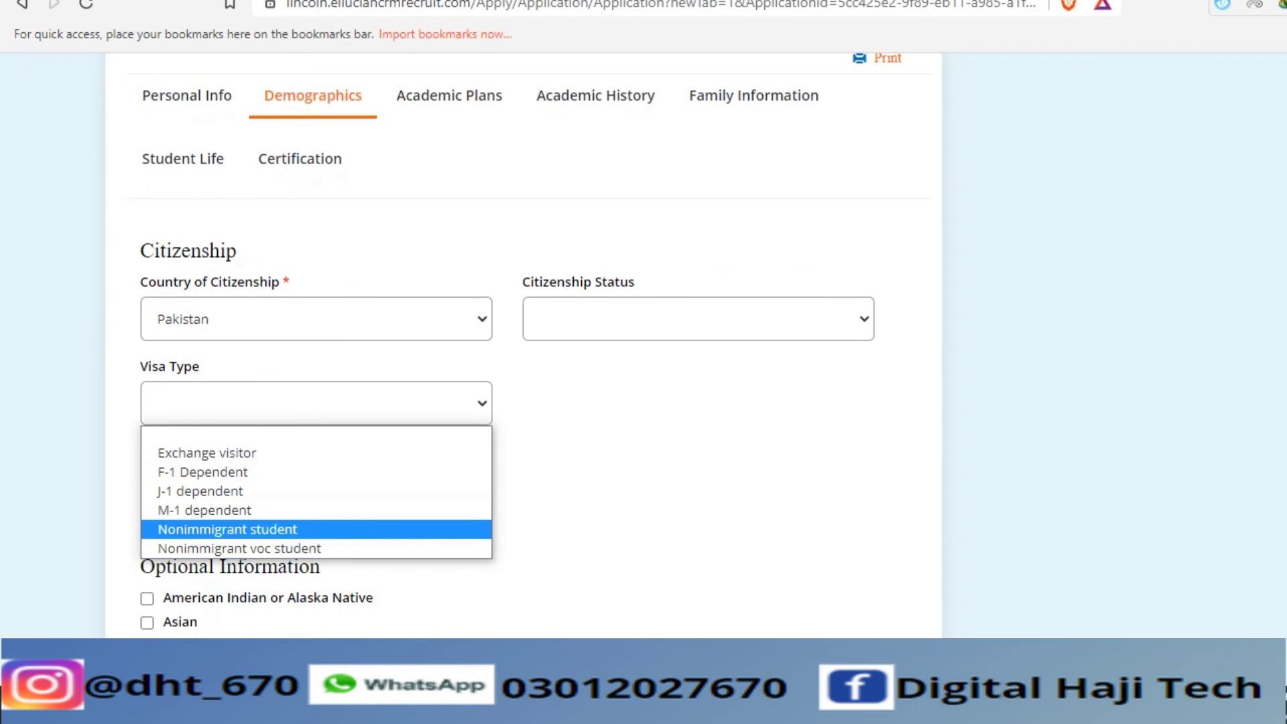
{"action": "key", "text": "f"}
{"action": "key", "text": "Escape"}
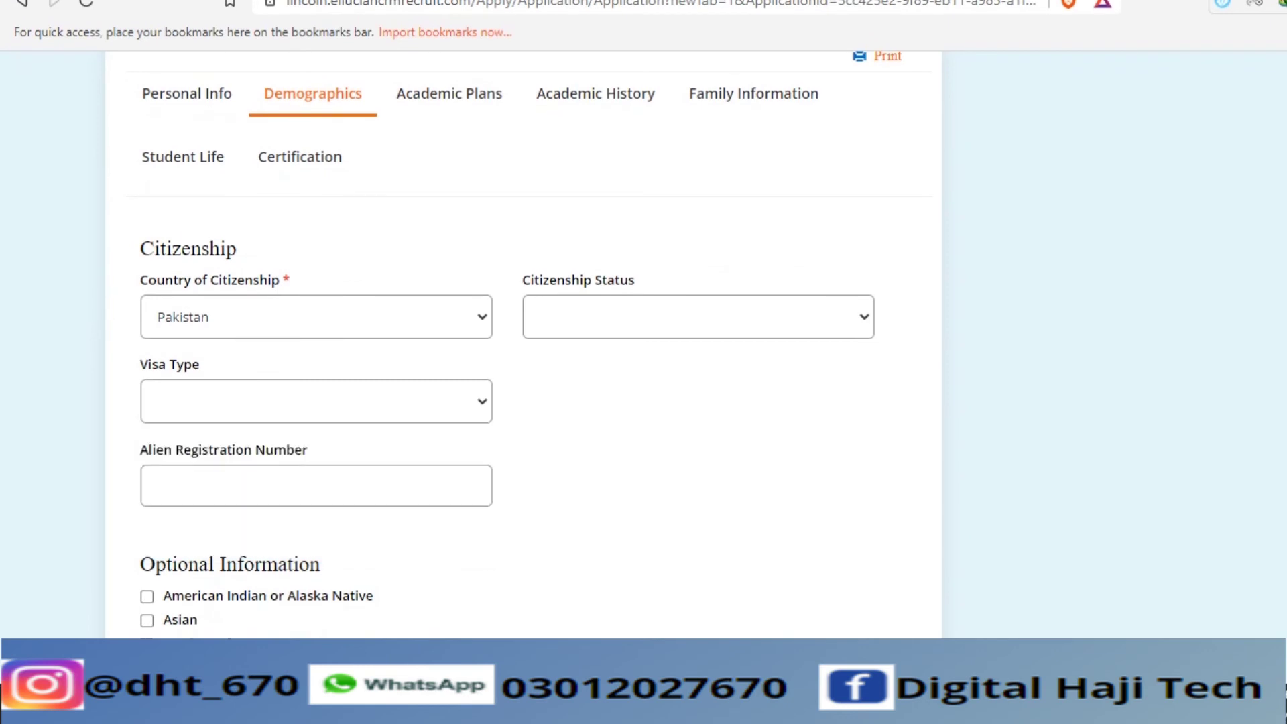
- Check Asian as the race and choose Non-Hispanic/Latino for Ethnicity
{"action": "scroll", "coordinate": [522, 336], "scroll_direction": "down", "scroll_amount": 4}
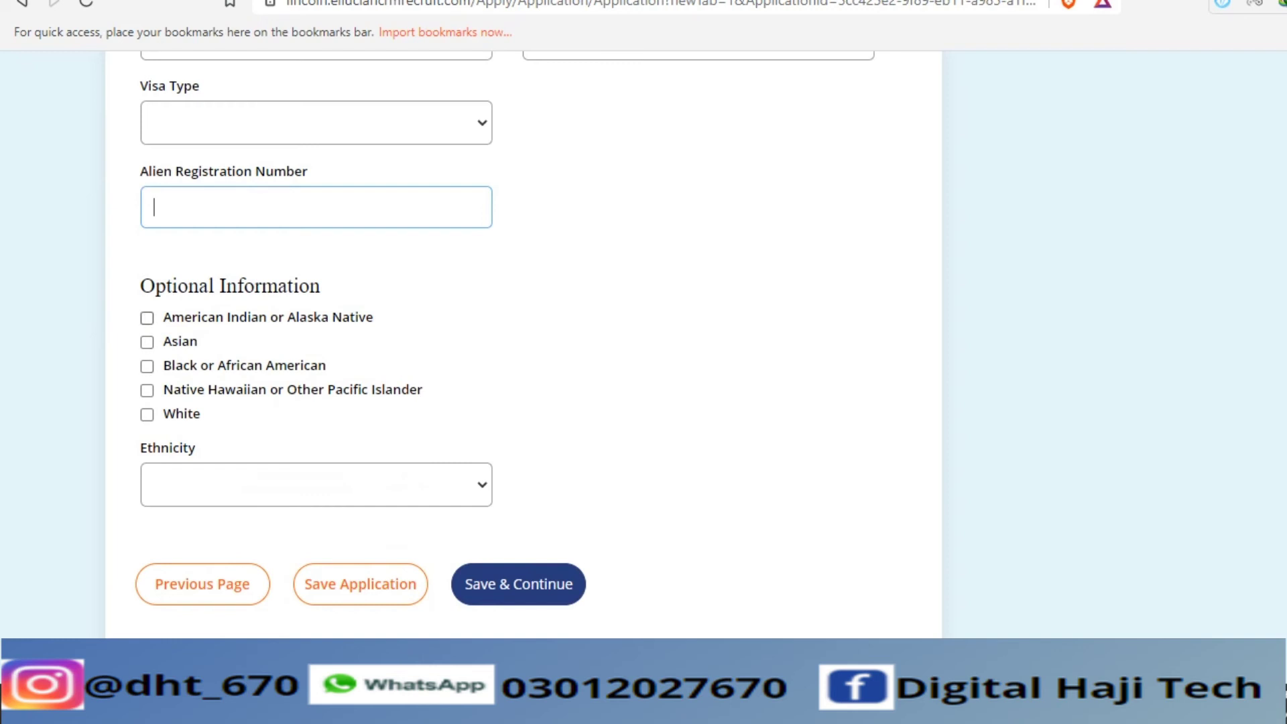
{"action": "left_click", "coordinate": [146, 342]}
{"action": "left_click", "coordinate": [316, 484]}
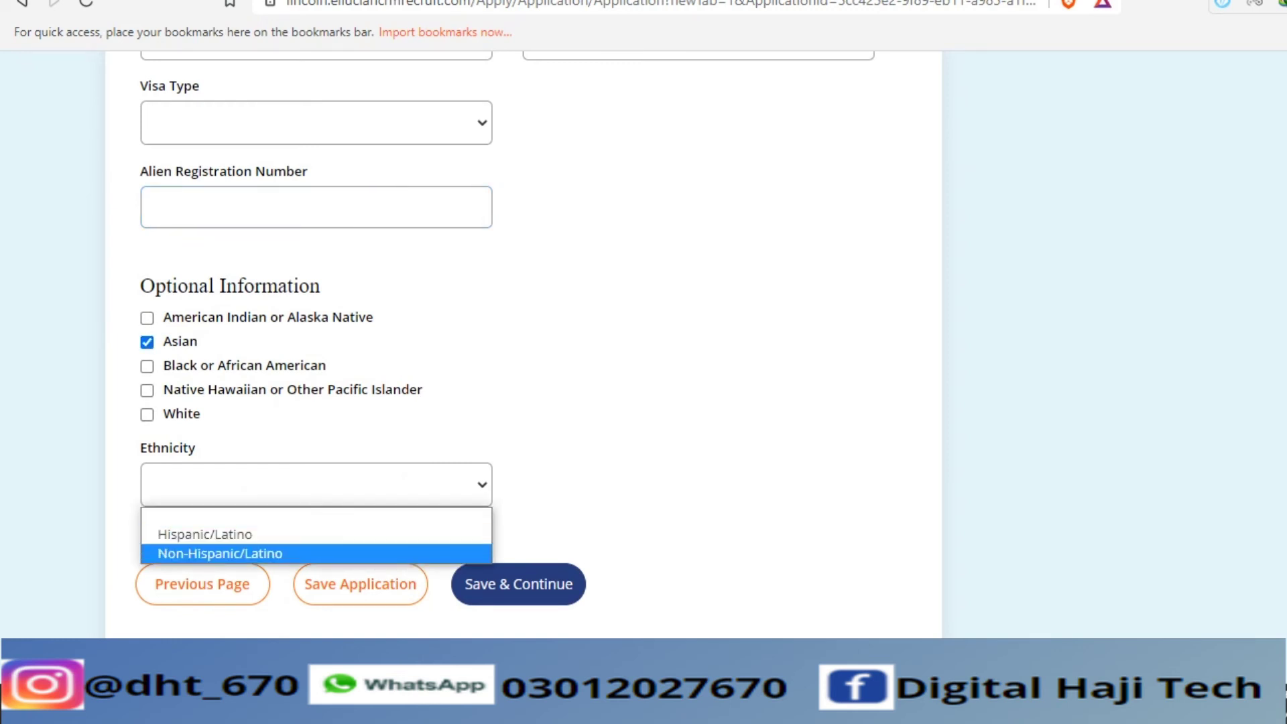
{"action": "left_click", "coordinate": [220, 553]}
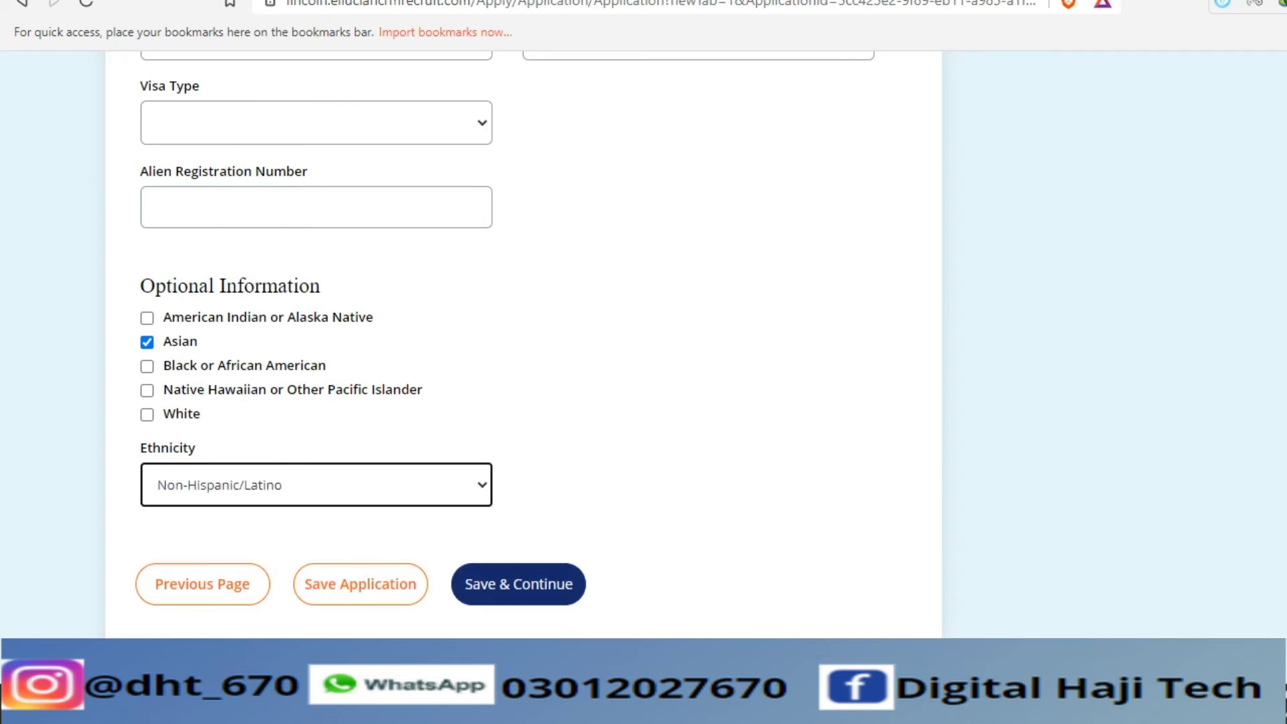
{"action": "left_click", "coordinate": [518, 584]}
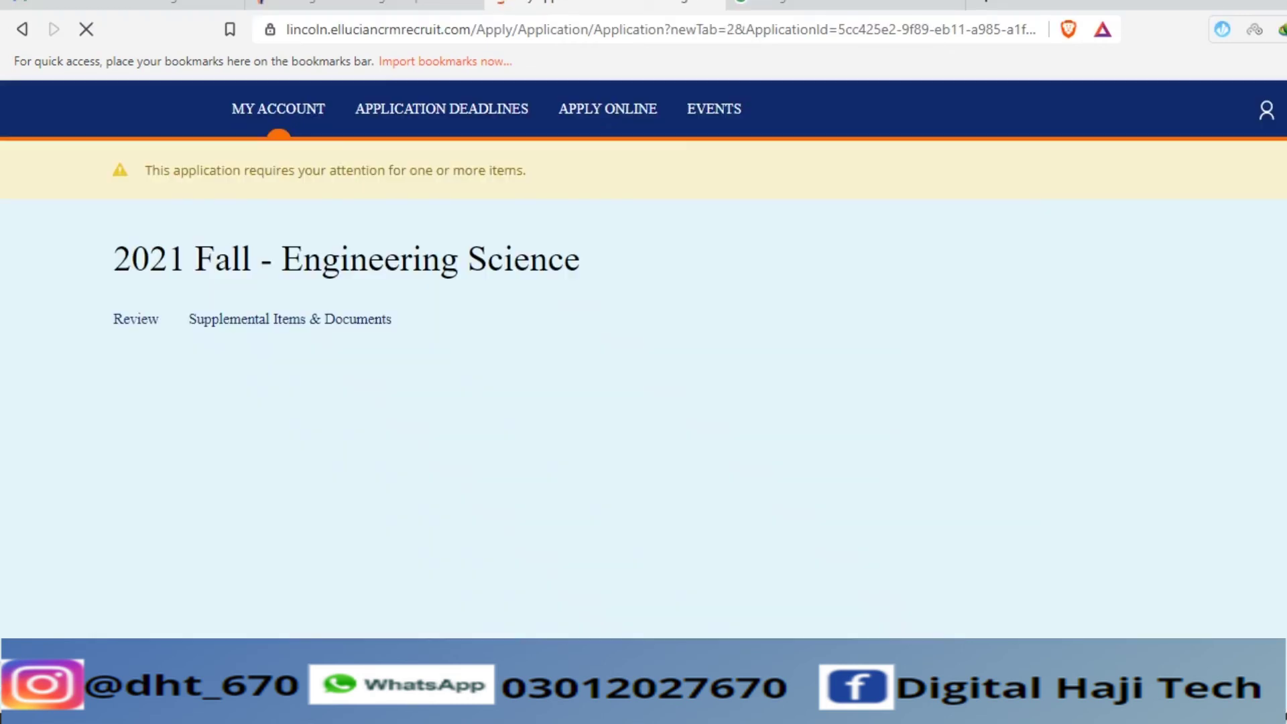
- Keep Entry Term 2021 Fall and student type Freshman, and set Course Load to Full-Time
{"action": "scroll", "coordinate": [523, 355], "scroll_direction": "down", "scroll_amount": 6}
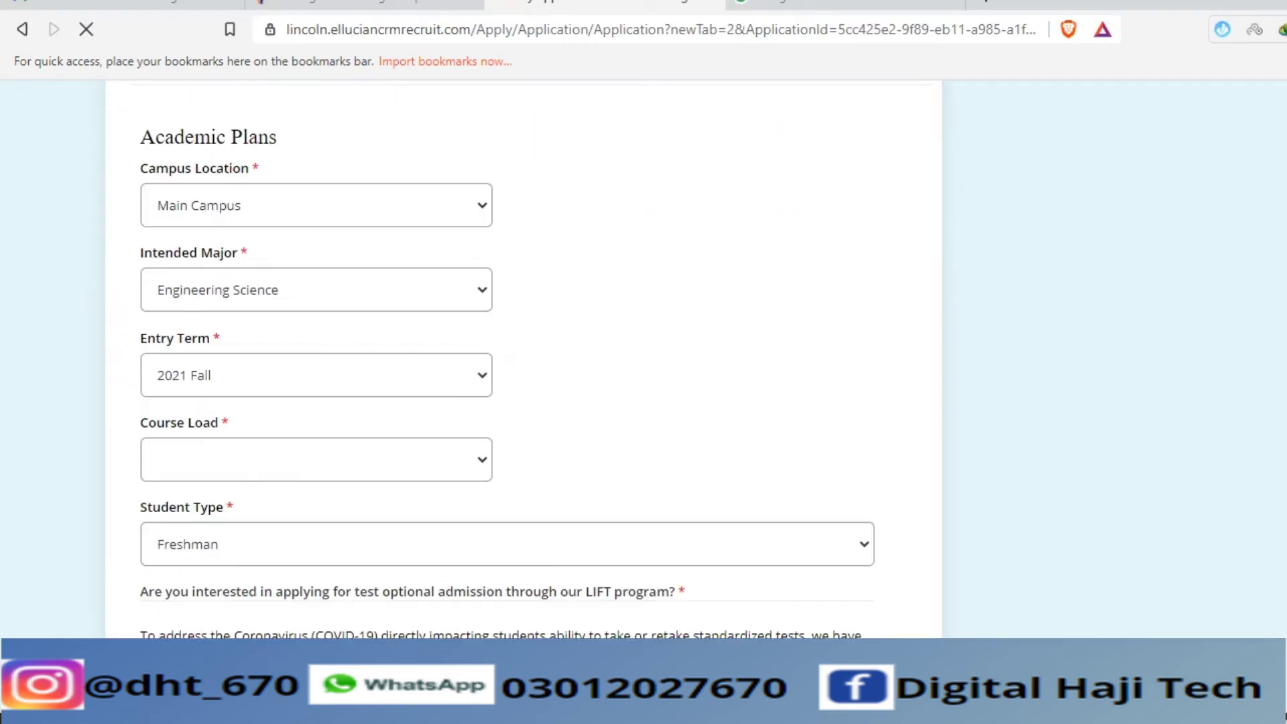
{"action": "left_click", "coordinate": [316, 375]}
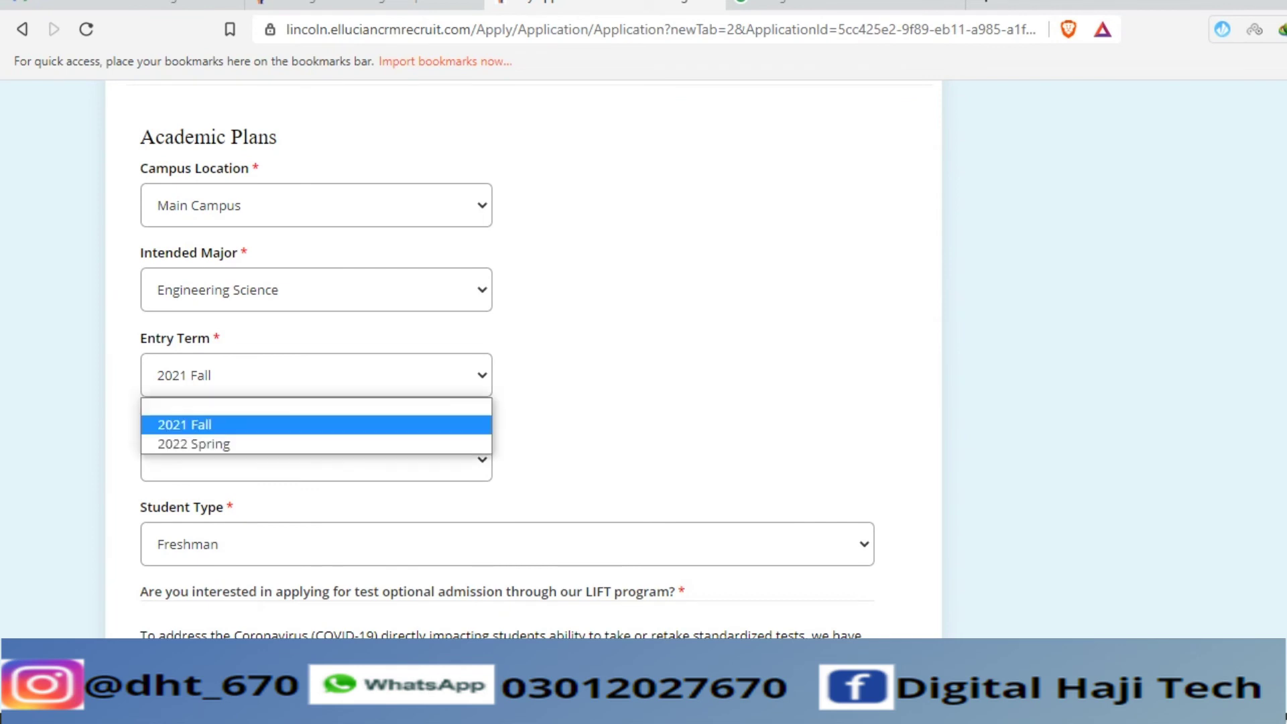
{"action": "left_click", "coordinate": [316, 375]}
{"action": "left_click", "coordinate": [316, 459]}
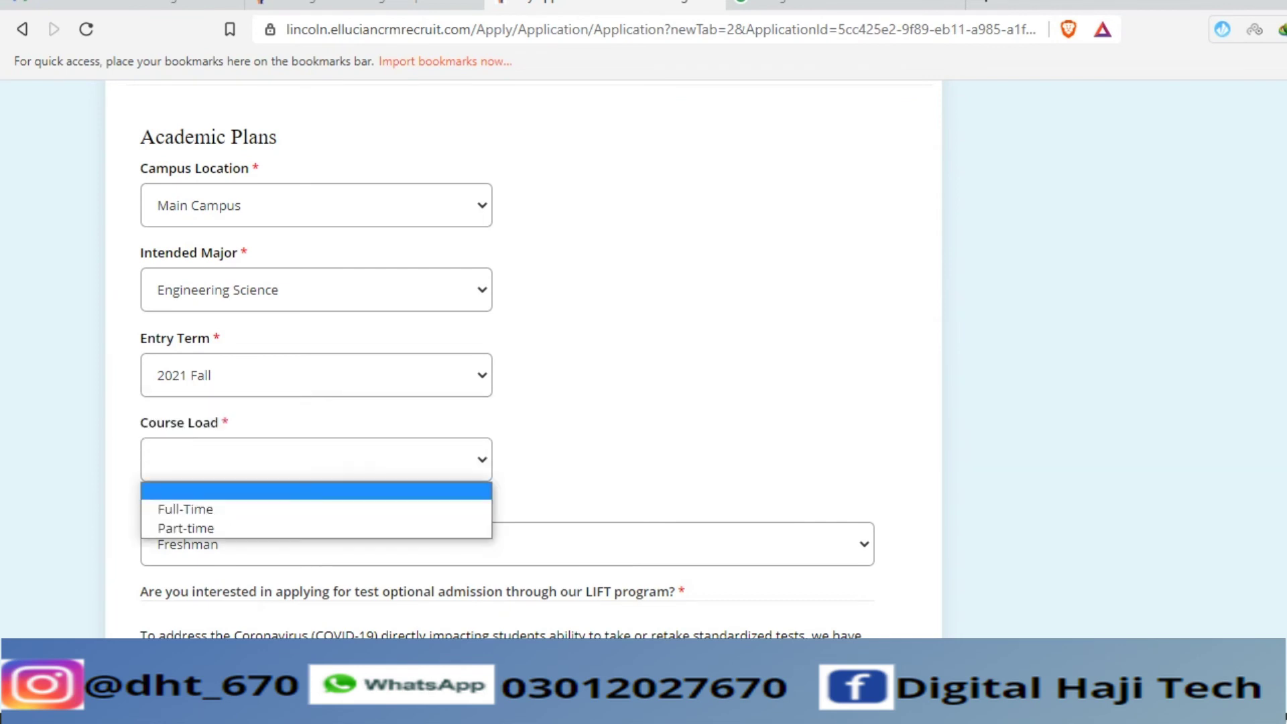
{"action": "left_click", "coordinate": [201, 508]}
{"action": "left_click", "coordinate": [507, 544]}
{"action": "left_click", "coordinate": [201, 592]}
{"action": "scroll", "coordinate": [507, 362], "scroll_direction": "down", "scroll_amount": 3}
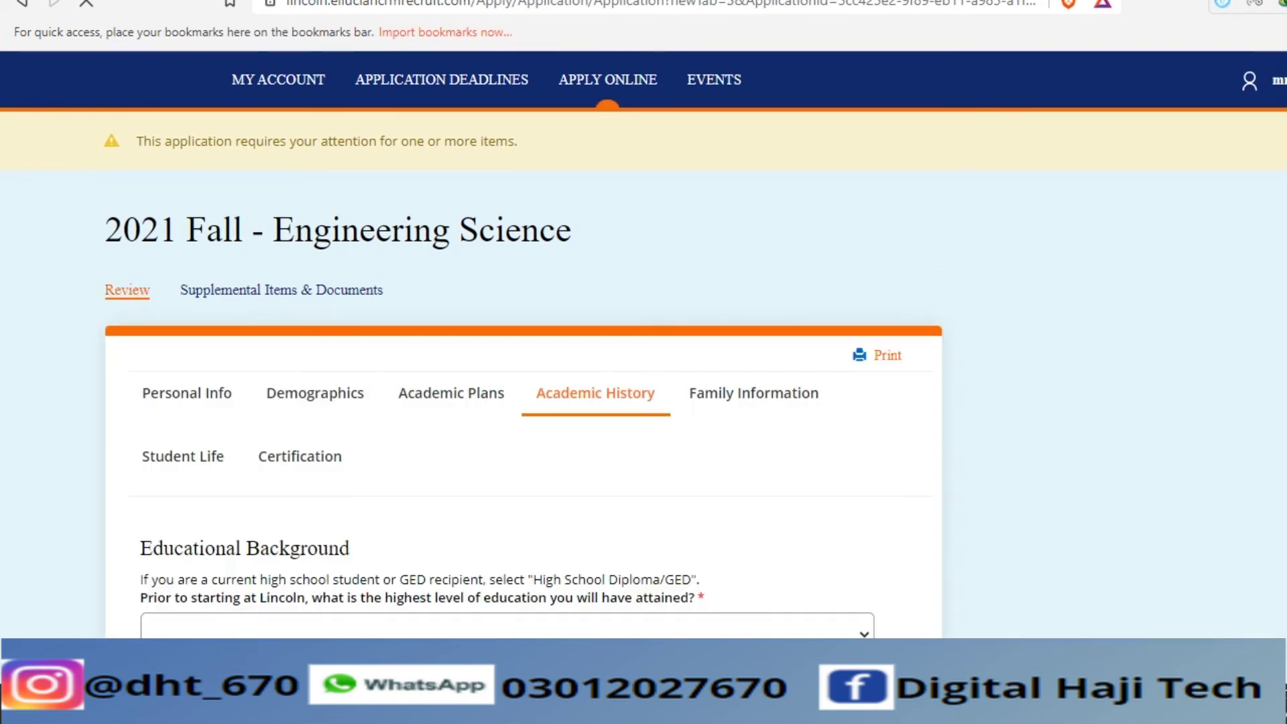
- Choose High School Diploma/GED as highest education and Pakistan as High School 1's country
{"action": "scroll", "coordinate": [644, 335], "scroll_direction": "down", "scroll_amount": 3}
{"action": "left_click", "coordinate": [503, 408]}
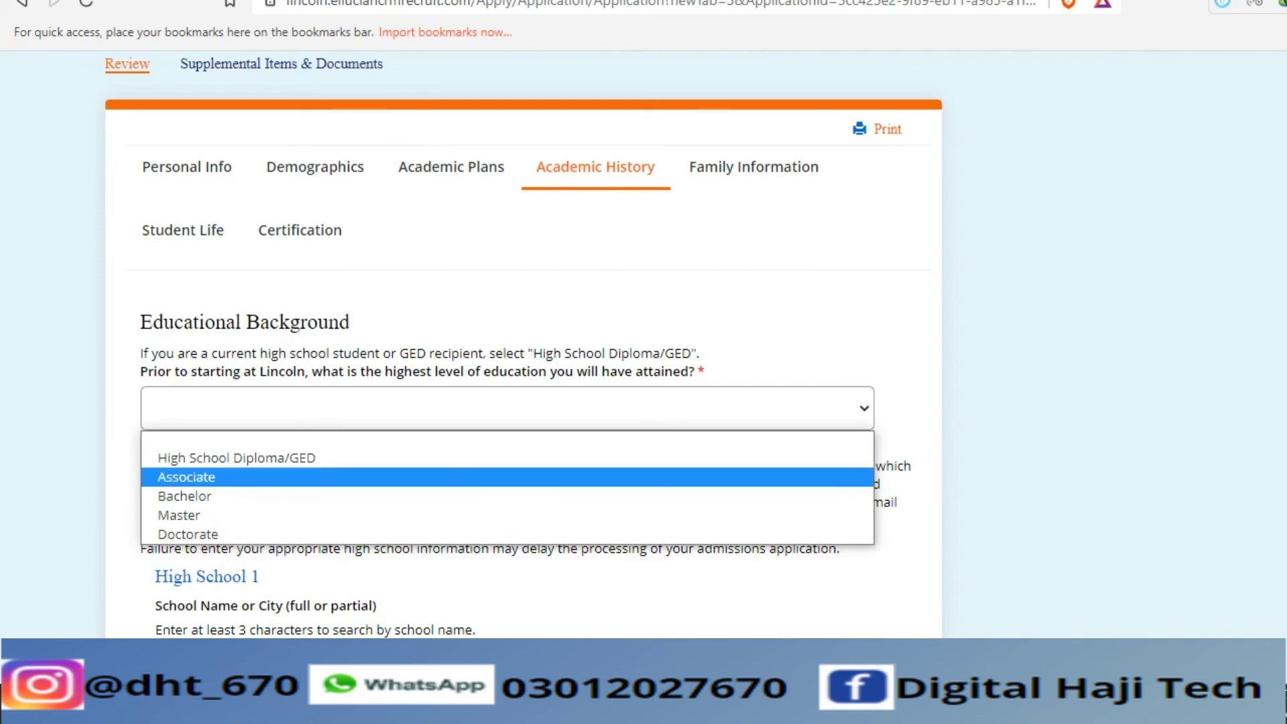
{"action": "key", "text": "Return"}
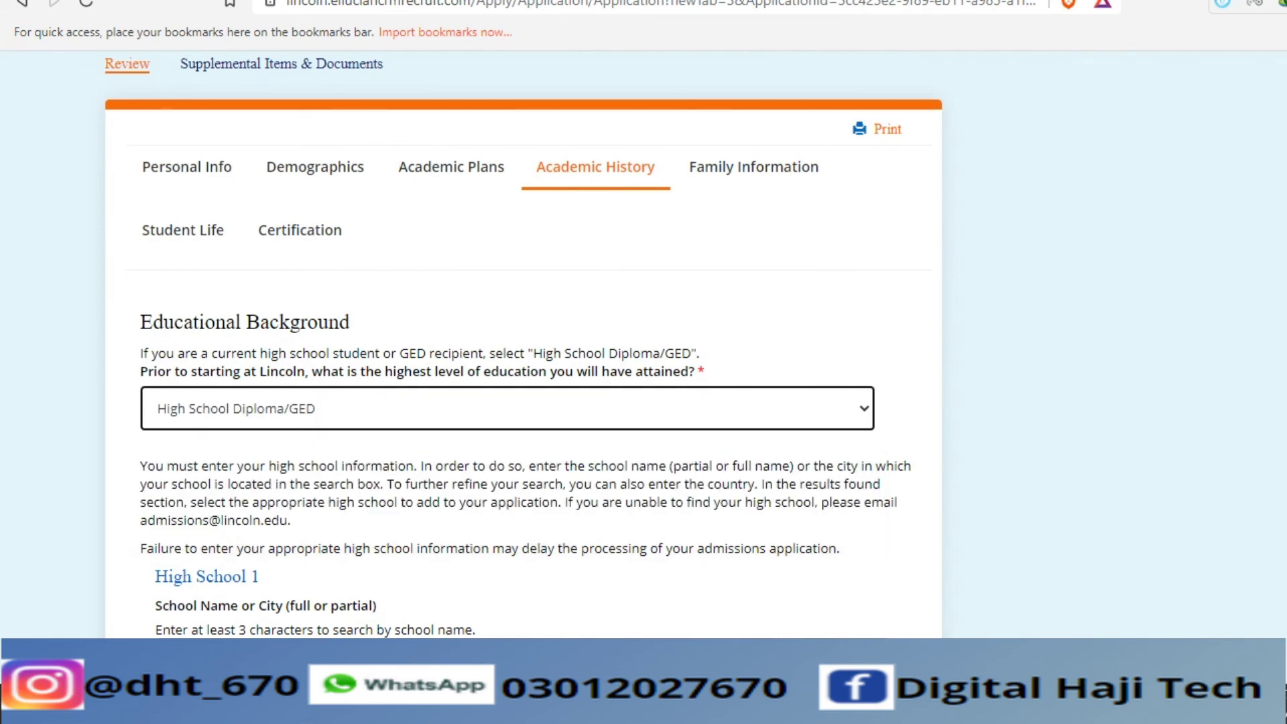
{"action": "scroll", "coordinate": [523, 335], "scroll_direction": "down", "scroll_amount": 4}
{"action": "left_click", "coordinate": [169, 380]}
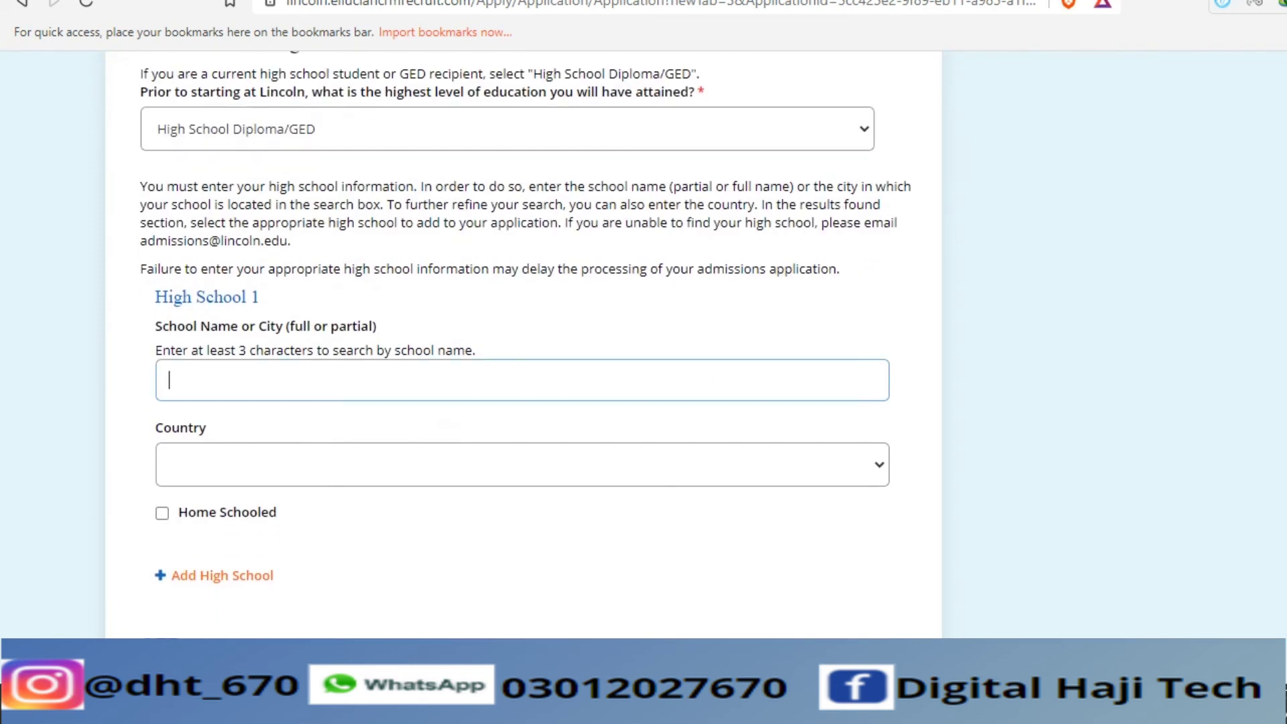
{"action": "key", "text": "p"}
{"action": "key", "text": "Return"}
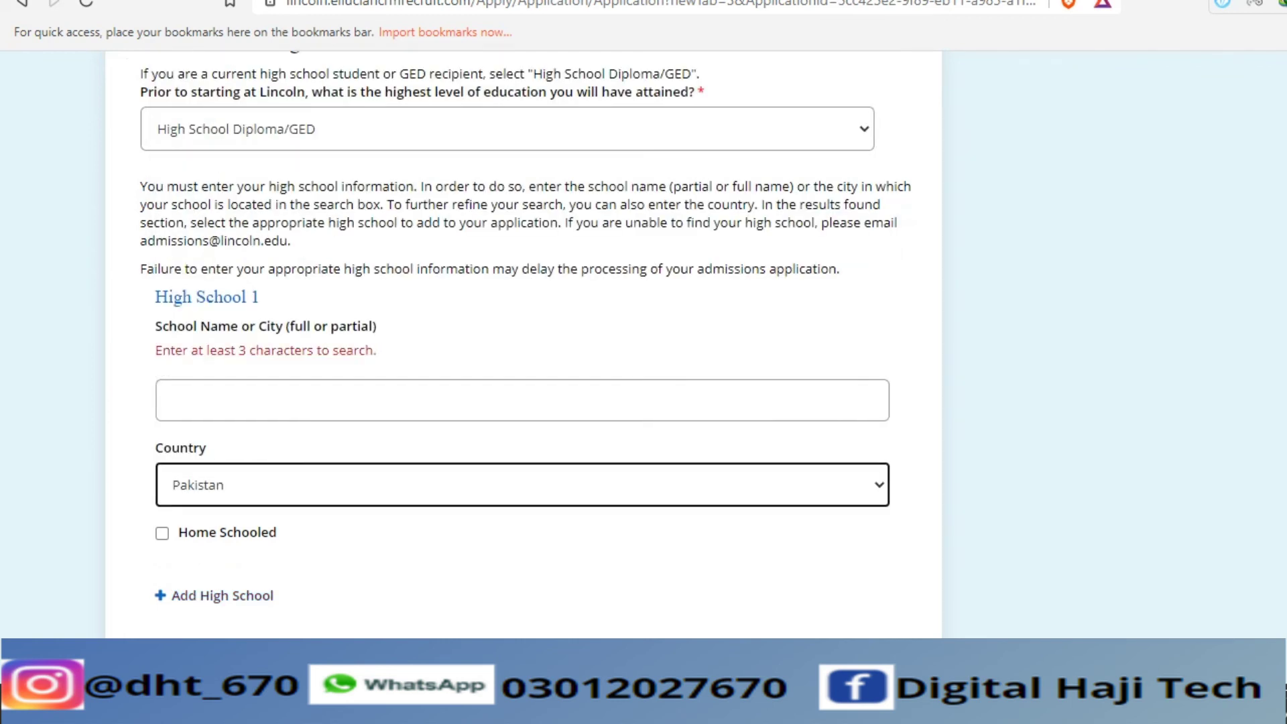
- Skip the GED date and review the dual and prior college enrollment answers
{"action": "scroll", "coordinate": [523, 335], "scroll_direction": "down", "scroll_amount": 5}
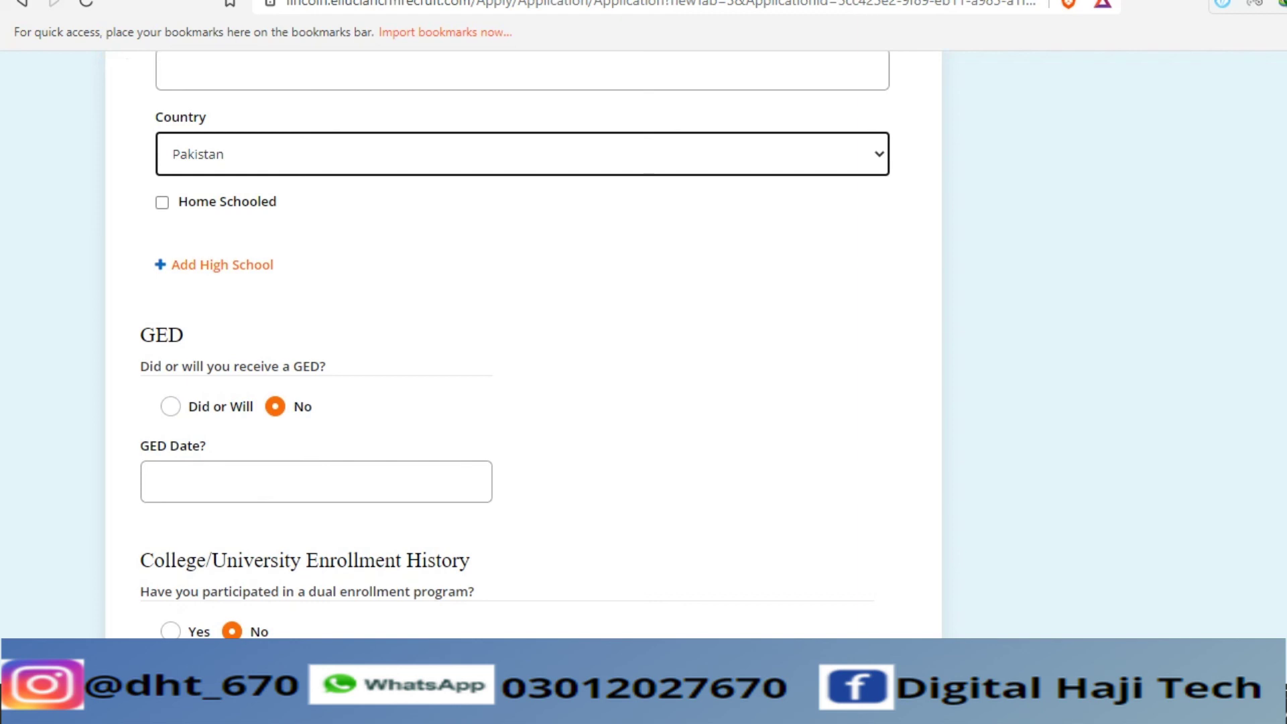
{"action": "left_click", "coordinate": [156, 481]}
{"action": "key", "text": "Tab"}
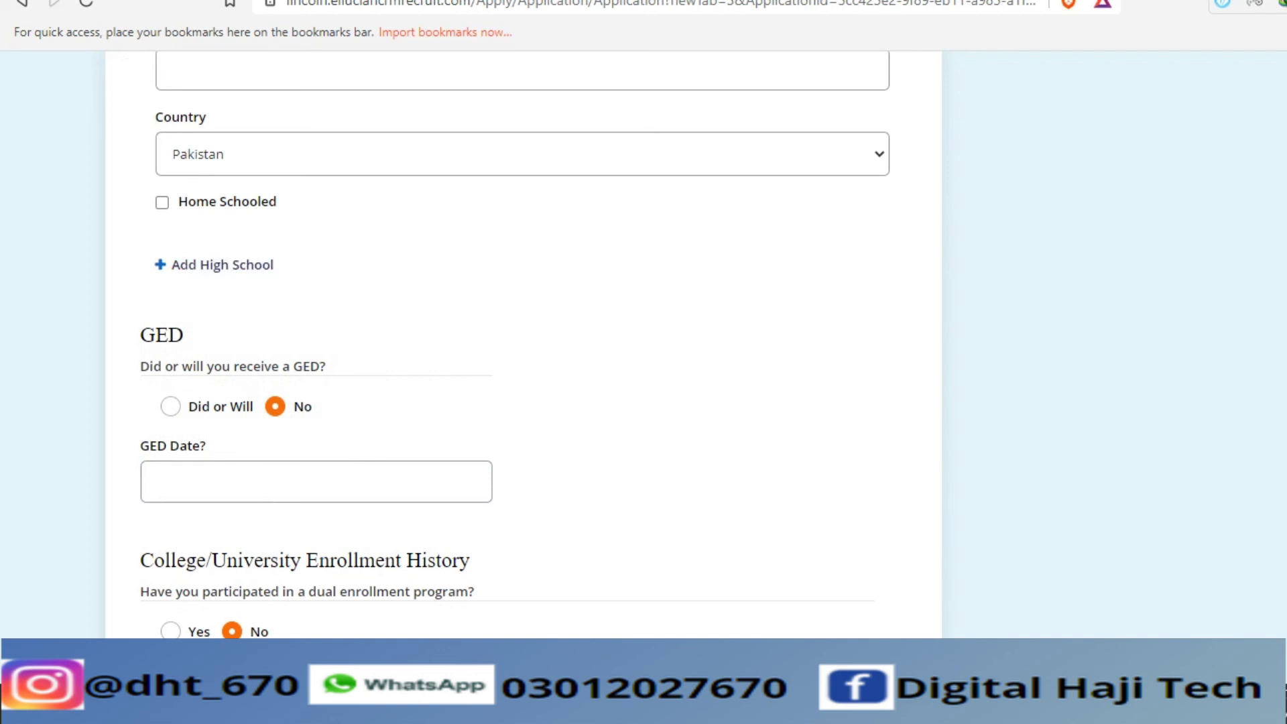
{"action": "scroll", "coordinate": [522, 335], "scroll_direction": "down", "scroll_amount": 10}
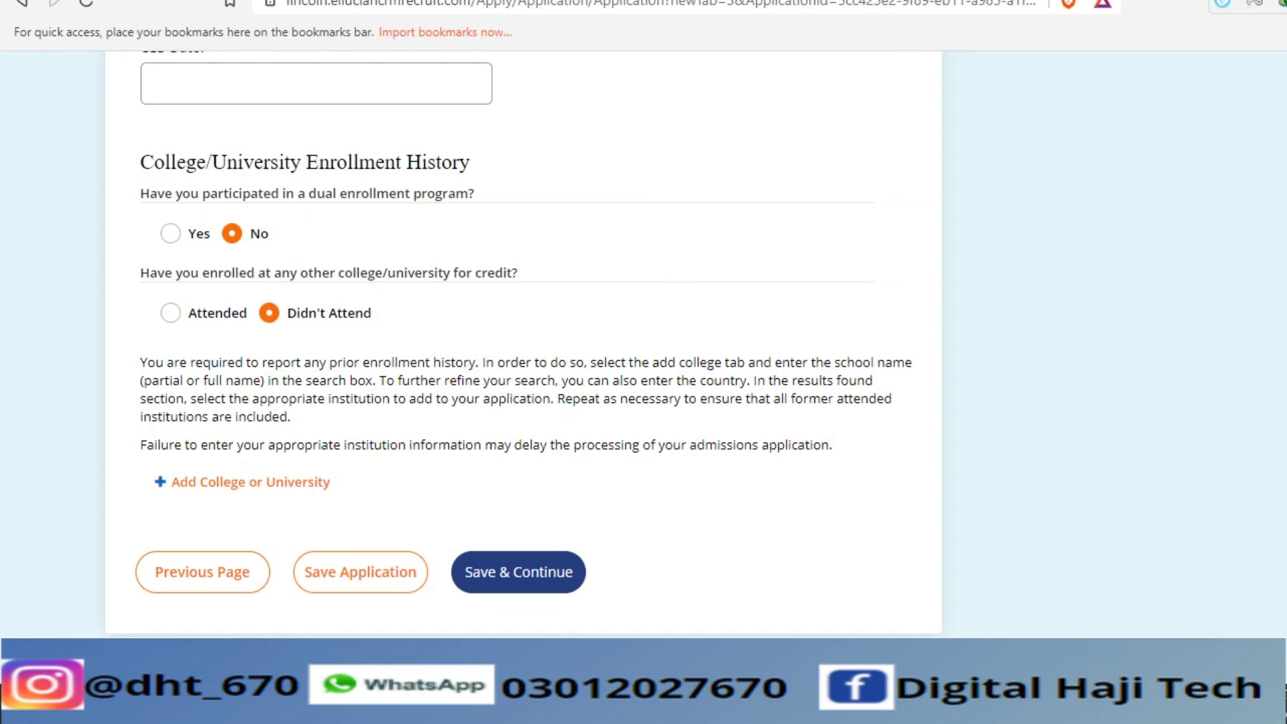
{"action": "scroll", "coordinate": [523, 336], "scroll_direction": "up", "scroll_amount": 20}
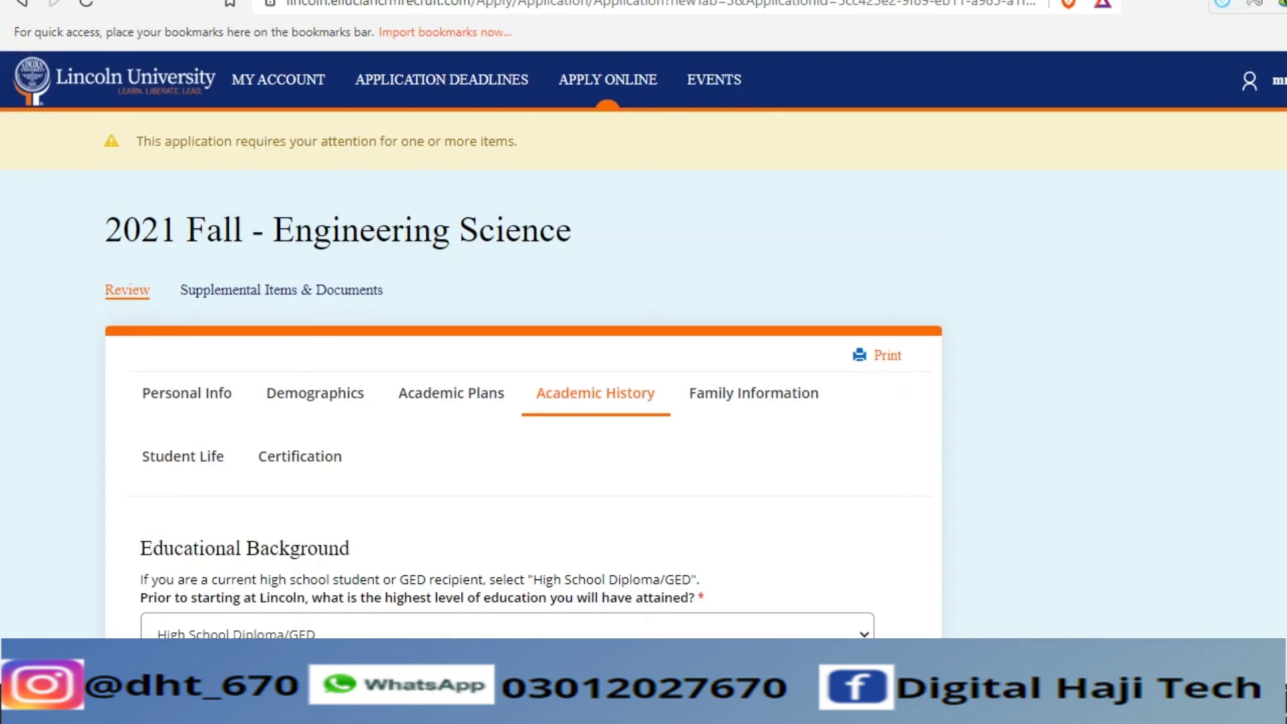
- Go to the Family Information section and look through the guardian sections
{"action": "left_click", "coordinate": [754, 393]}
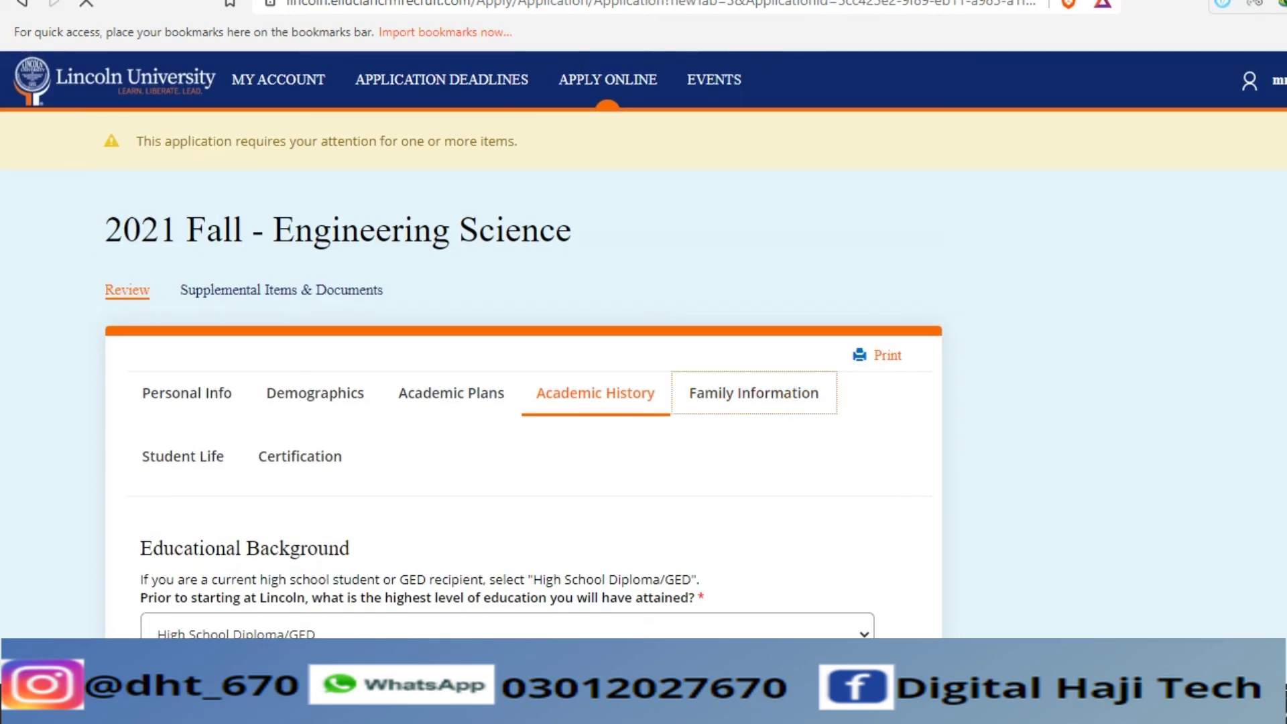
{"action": "scroll", "coordinate": [523, 335], "scroll_direction": "down", "scroll_amount": 20}
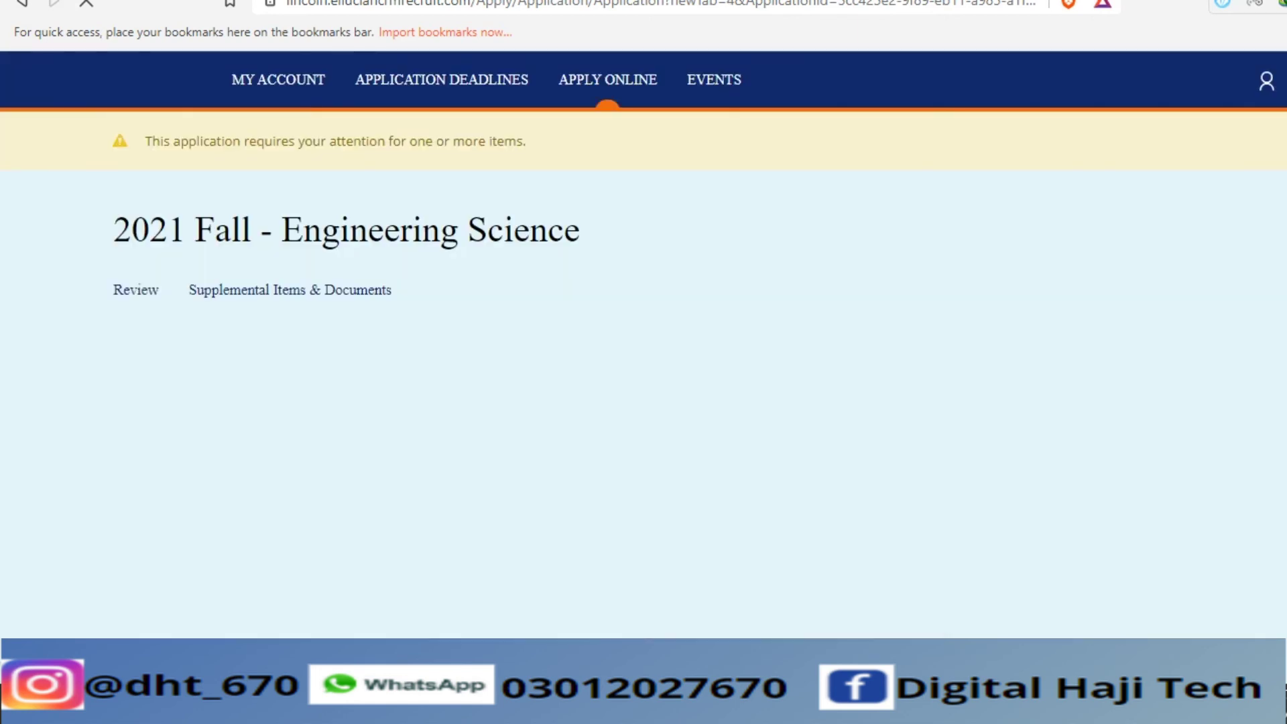
{"action": "scroll", "coordinate": [523, 336], "scroll_direction": "down", "scroll_amount": 10}
{"action": "scroll", "coordinate": [507, 345], "scroll_direction": "down", "scroll_amount": 12}
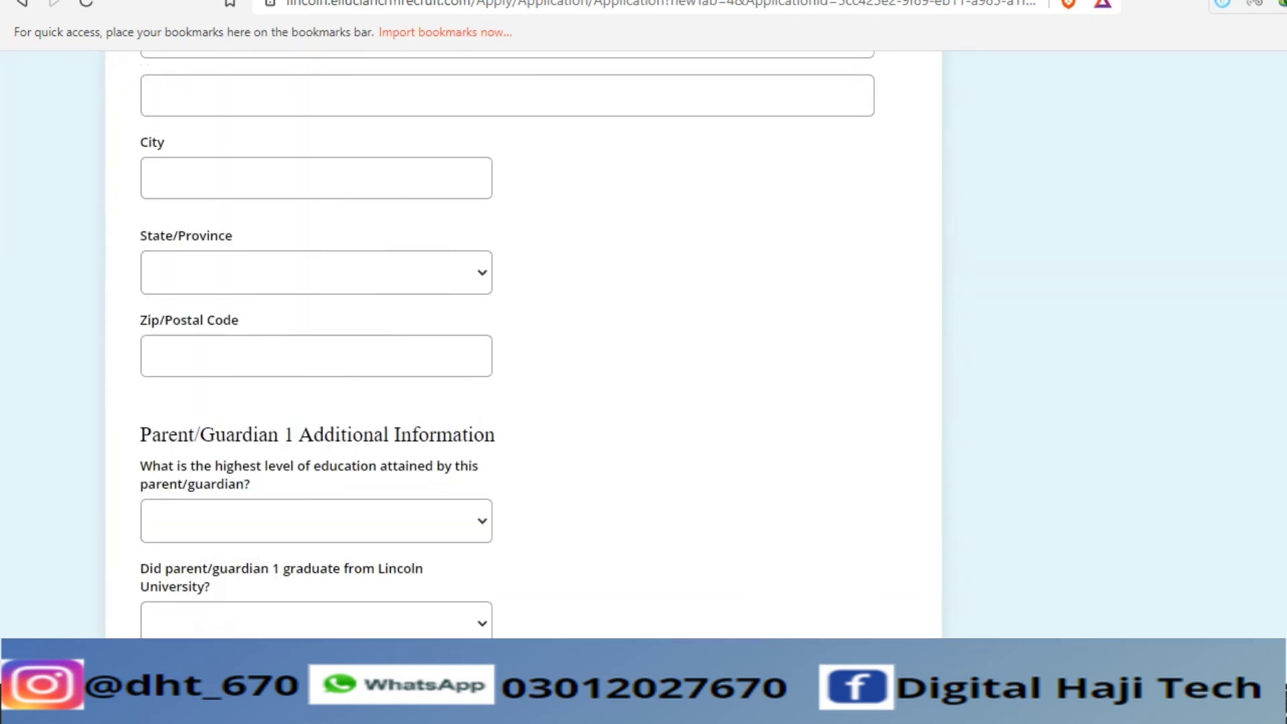
{"action": "scroll", "coordinate": [523, 336], "scroll_direction": "down", "scroll_amount": 5}
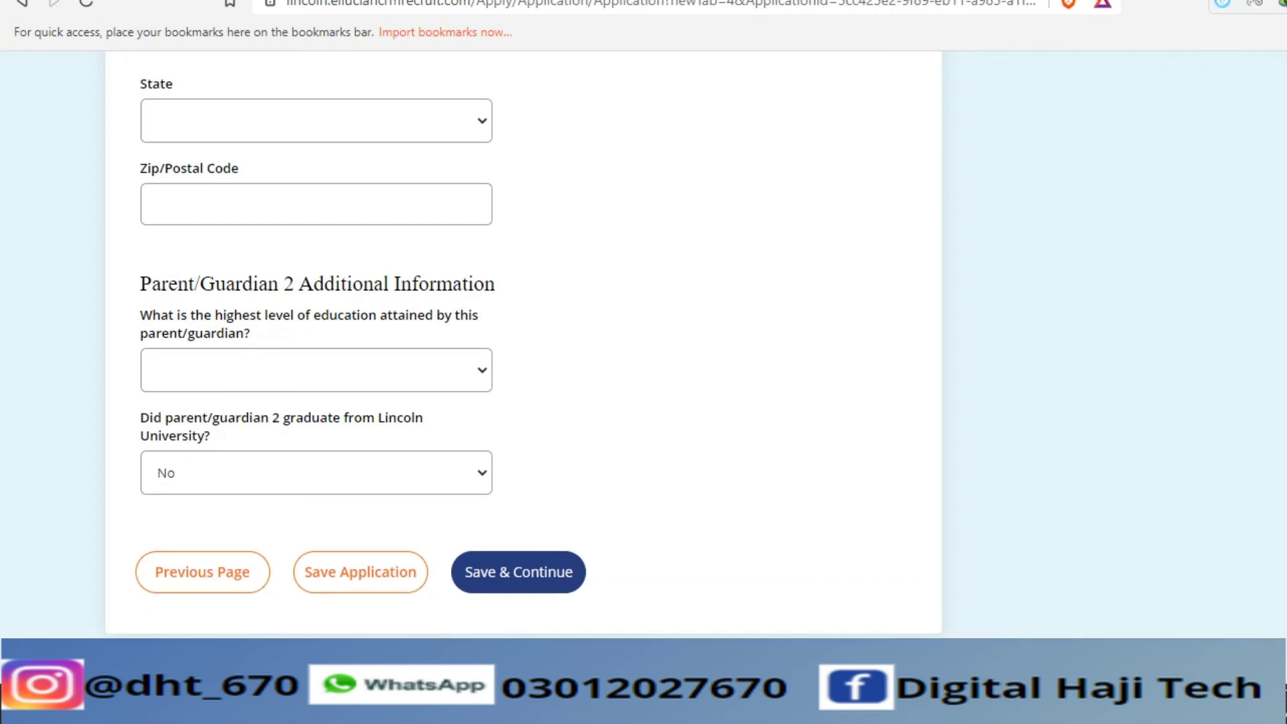
- Keep No for guardian 2's Lincoln graduate answer, leaving education level unchosen
{"action": "left_click", "coordinate": [315, 473]}
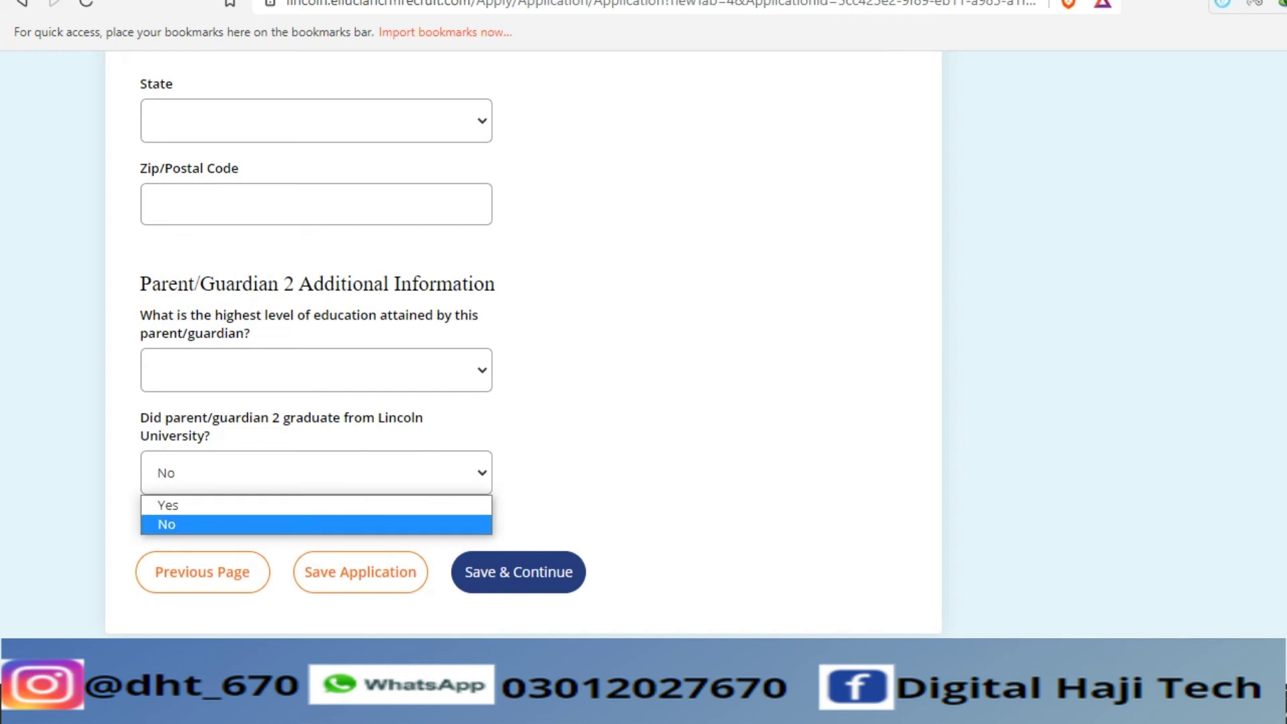
{"action": "left_click", "coordinate": [166, 525]}
{"action": "left_click", "coordinate": [316, 371]}
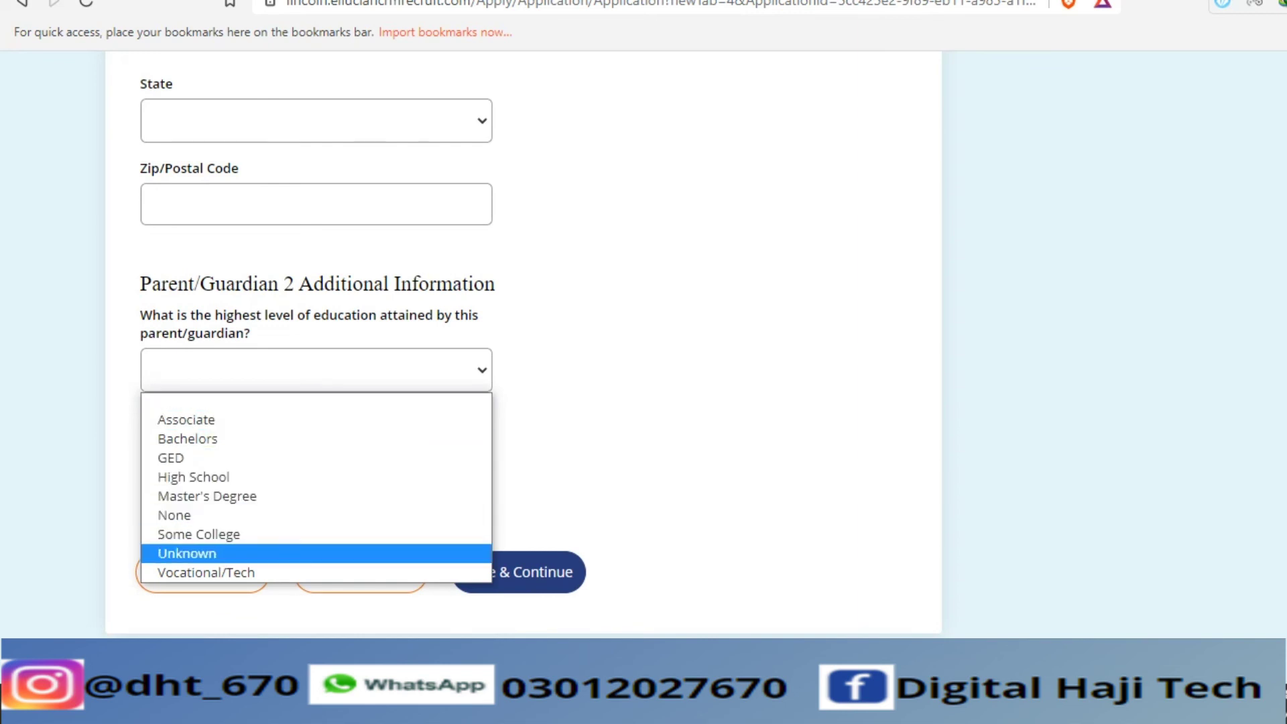
{"action": "key", "text": "Escape"}
{"action": "scroll", "coordinate": [523, 344], "scroll_direction": "up", "scroll_amount": 7}
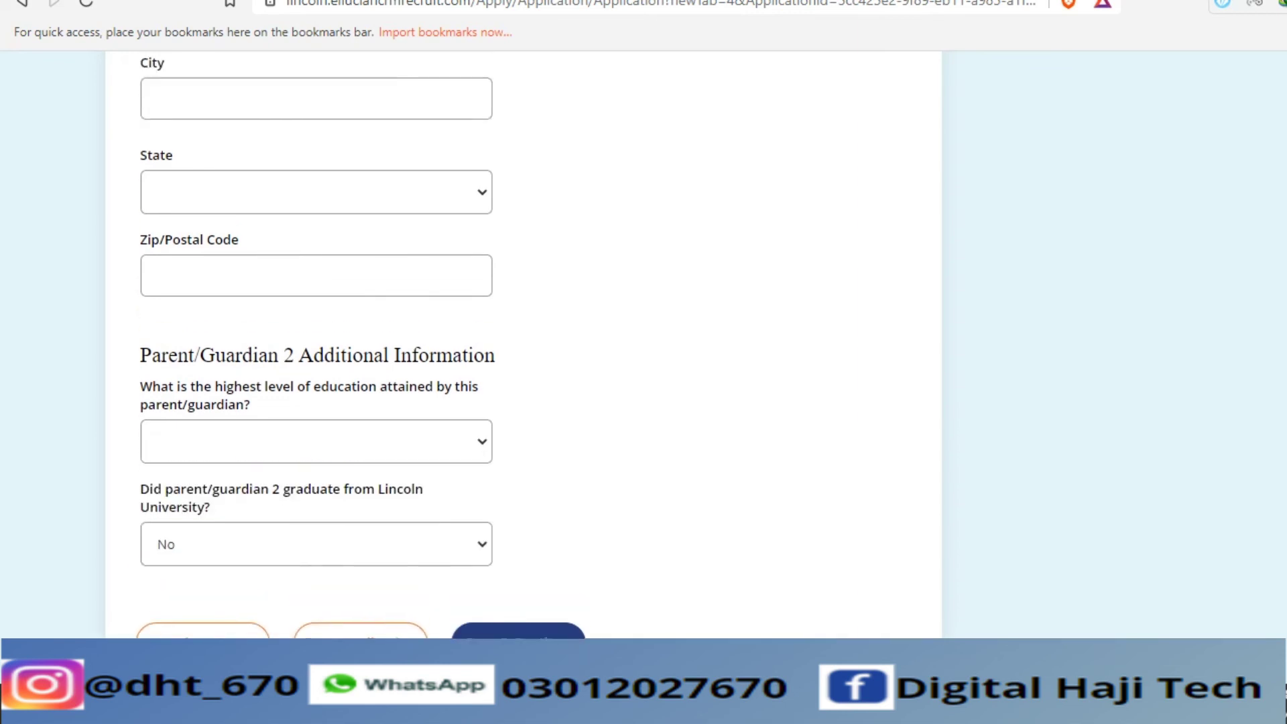
{"action": "scroll", "coordinate": [507, 345], "scroll_direction": "up", "scroll_amount": 10}
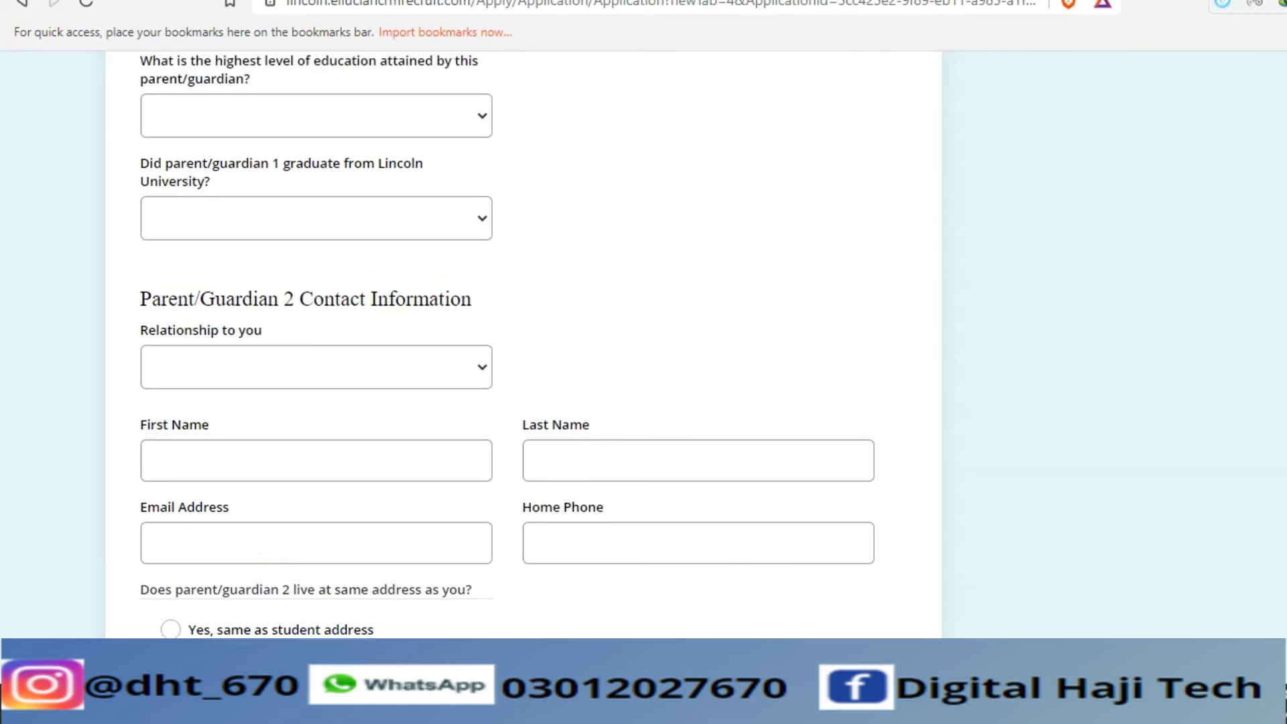
{"action": "scroll", "coordinate": [506, 345], "scroll_direction": "up", "scroll_amount": 5}
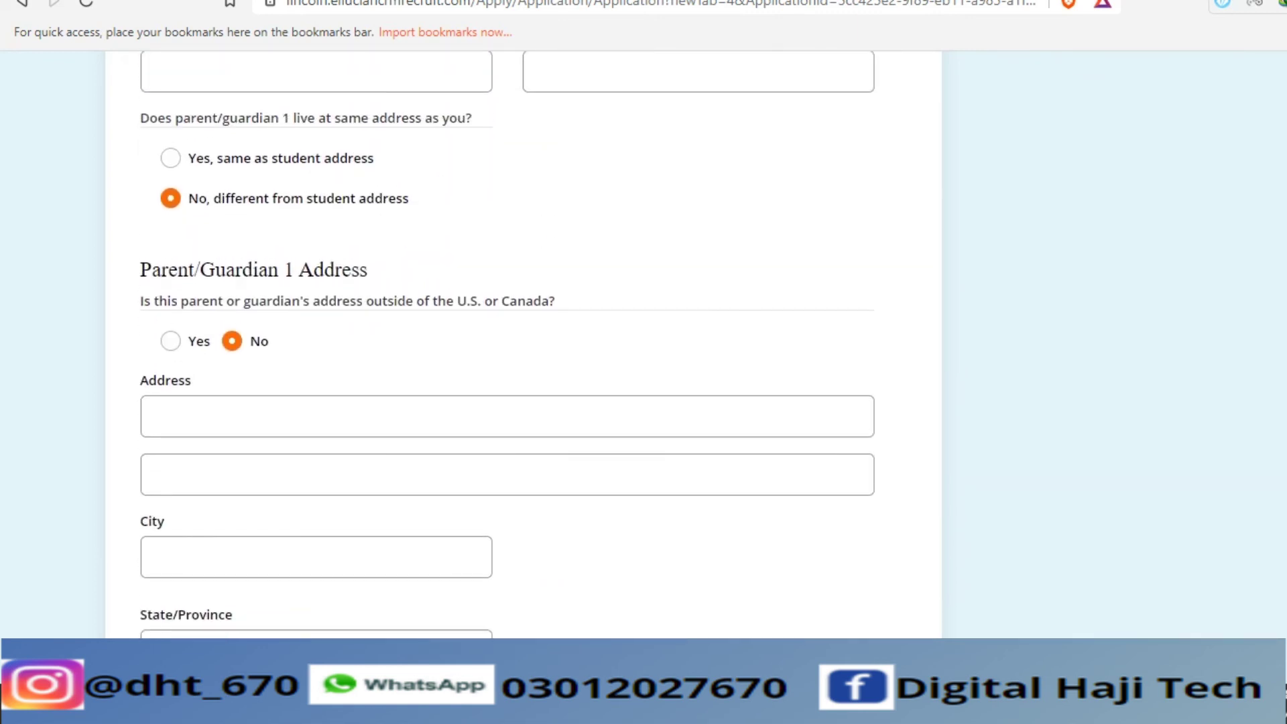
{"action": "scroll", "coordinate": [507, 344], "scroll_direction": "up", "scroll_amount": 5}
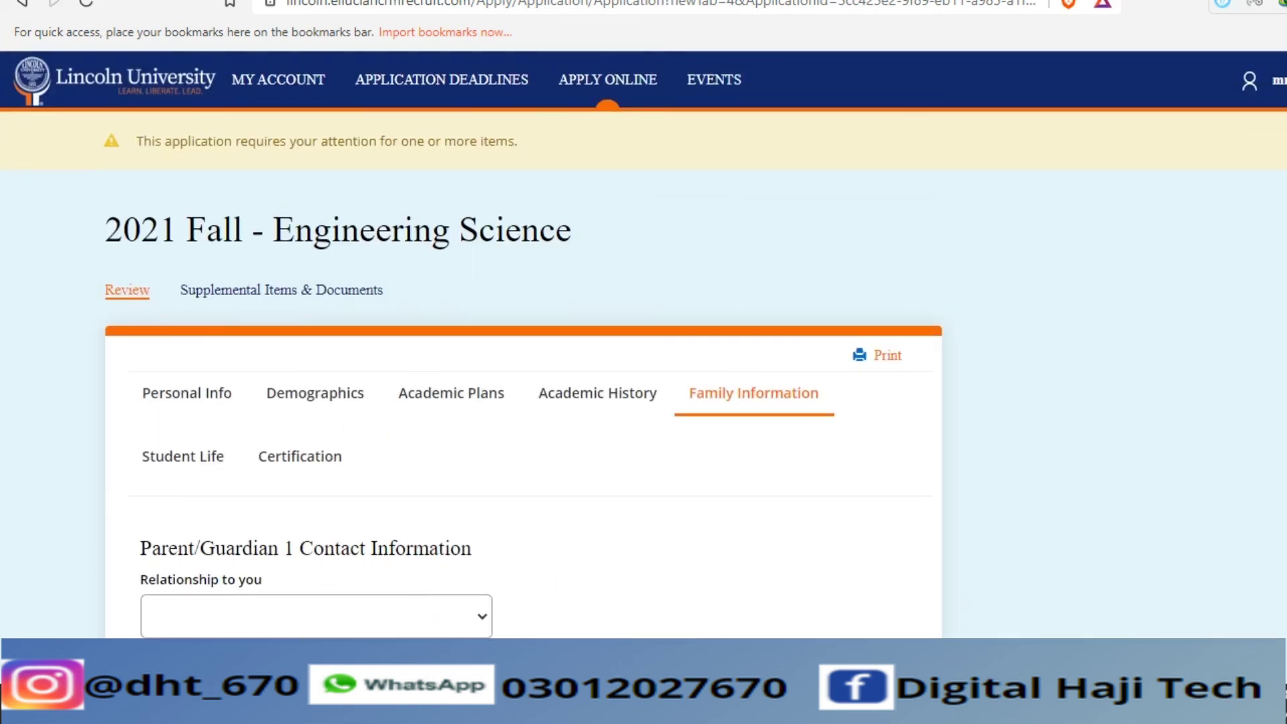